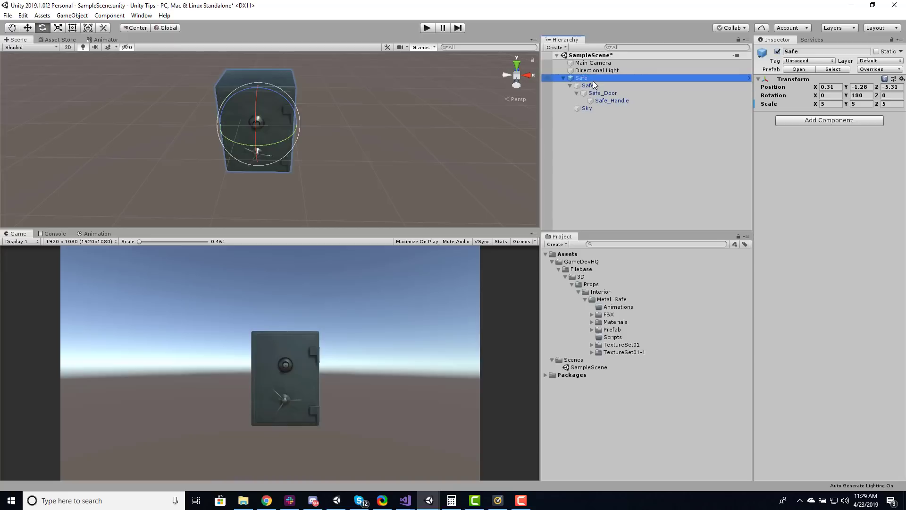
Examine how the Safe, Safe_Door and Safe_Handle objects are nested in the hierarchy.
left_click(594, 86)
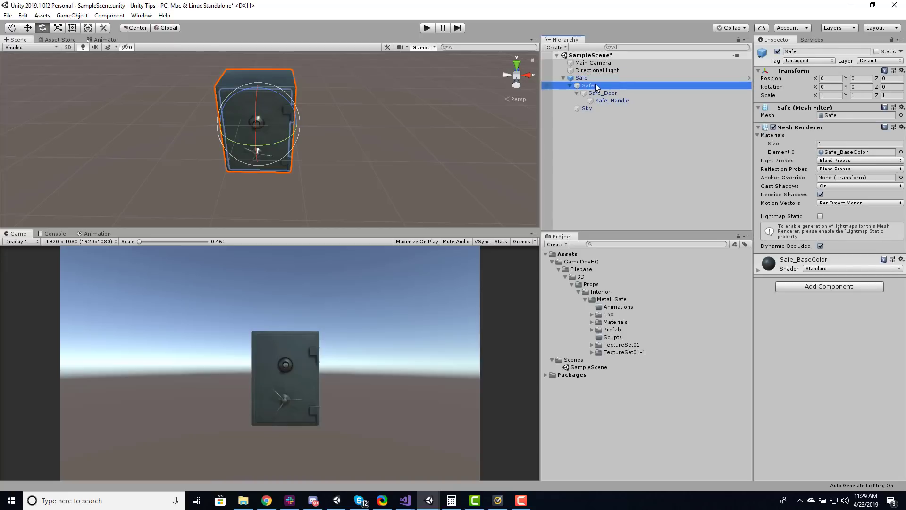
left_click(604, 94)
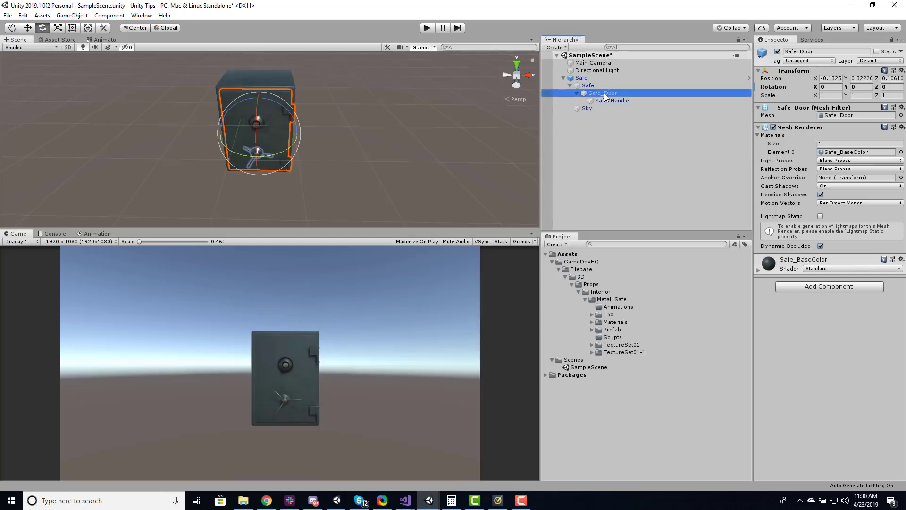
left_click(613, 101)
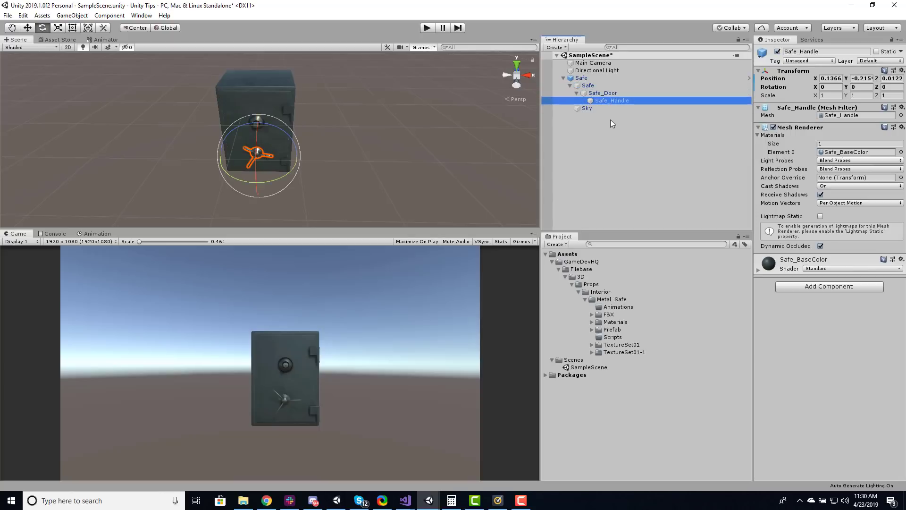
left_click(596, 94)
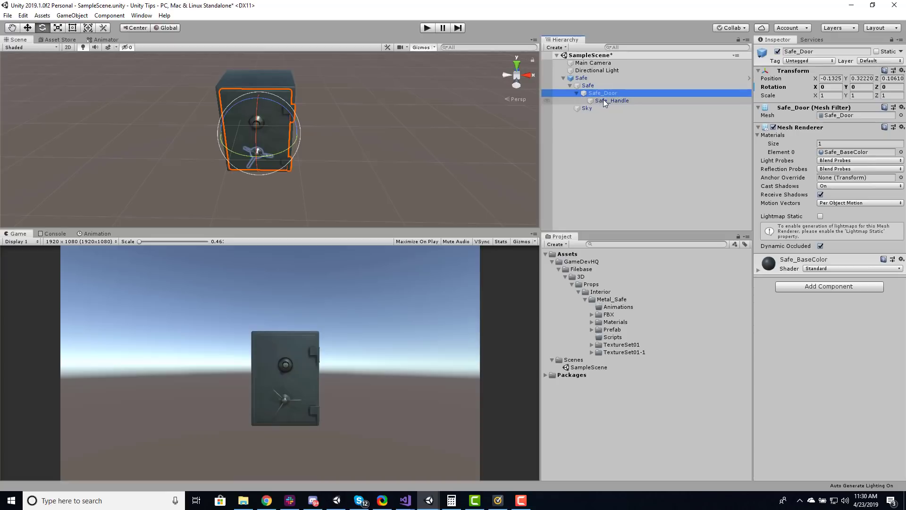
left_click(612, 101)
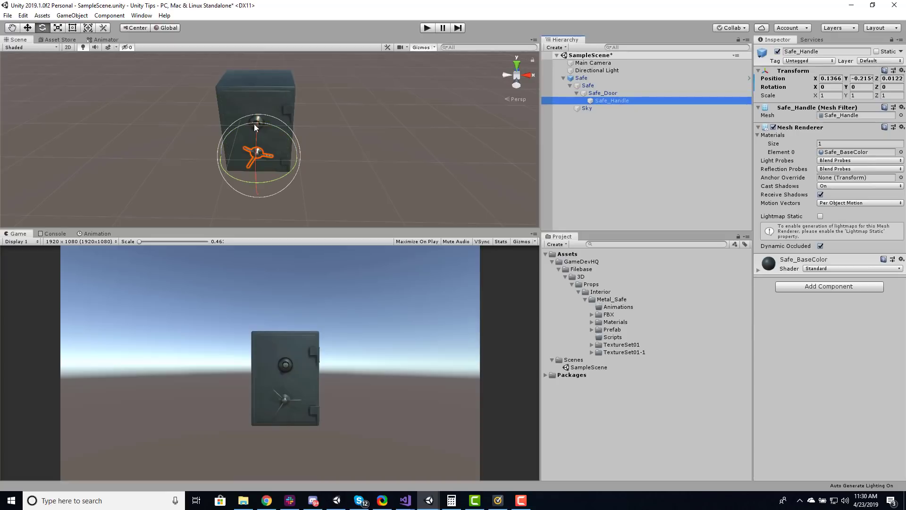
Rotate Safe_Handle to about -2.9 on Z and Safe_Door to about -6.3 on Y in the scene.
left_click_drag(254, 124, 275, 121)
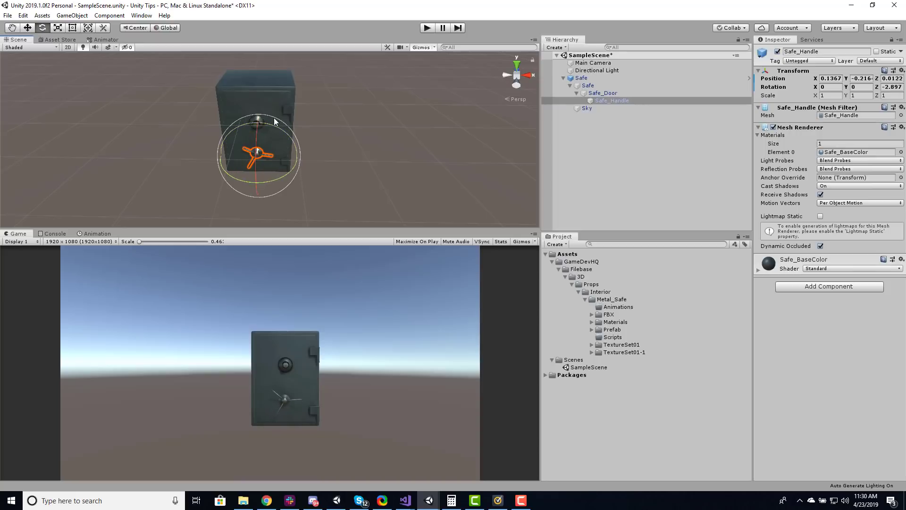
left_click(287, 150)
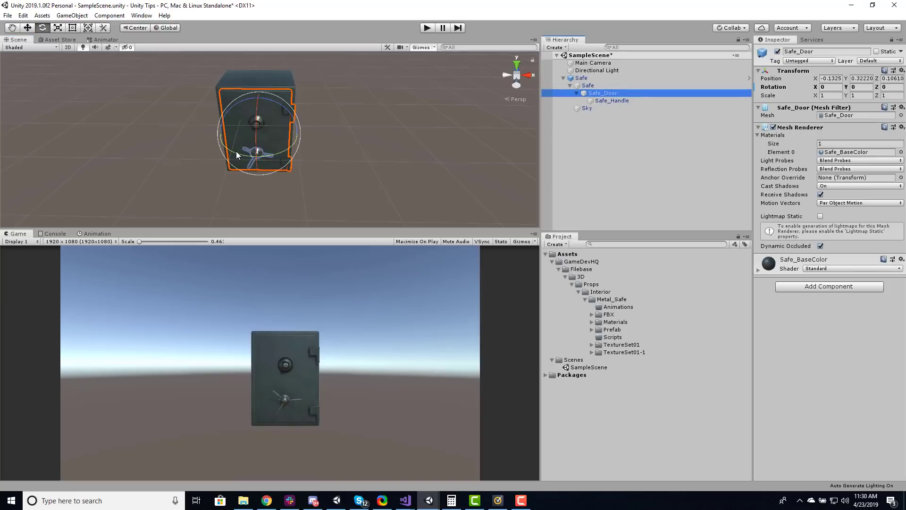
mouse_move(236, 152)
left_mouse_down()
mouse_move(299, 152)
mouse_move(230, 154)
mouse_move(246, 155)
left_mouse_up()
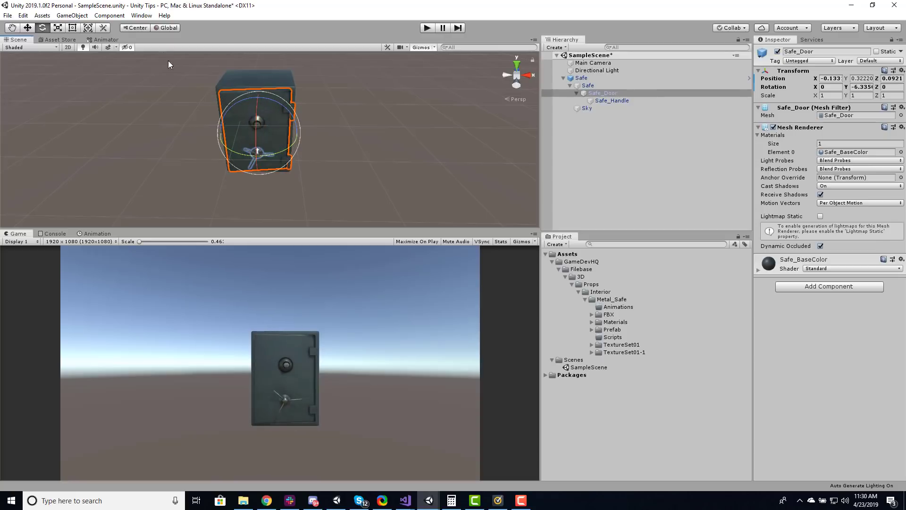
Set the tool handle position to Pivot and try swinging Safe_Door about its hinge, undoing that rotation.
left_click(136, 28)
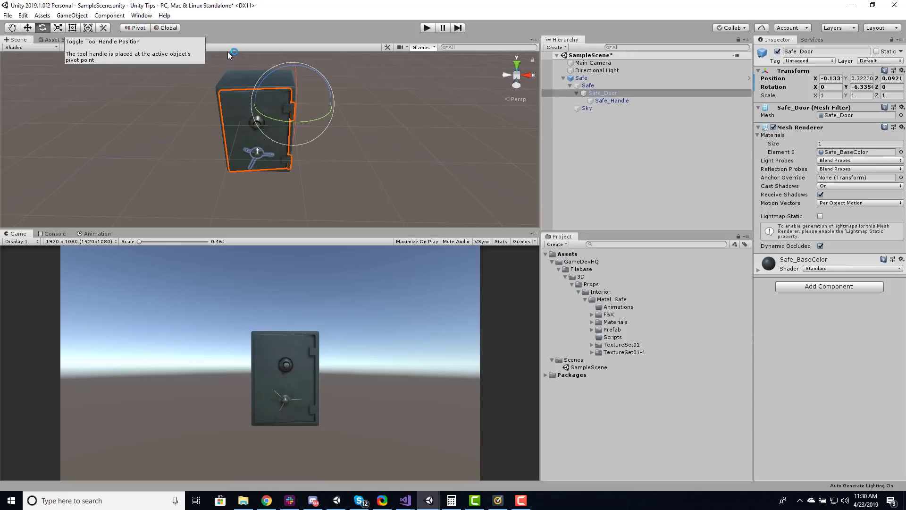
left_click_drag(289, 123, 332, 119)
key("ctrl+z")
Set the Z rotation of Safe_Handle to 0.
left_click(650, 99)
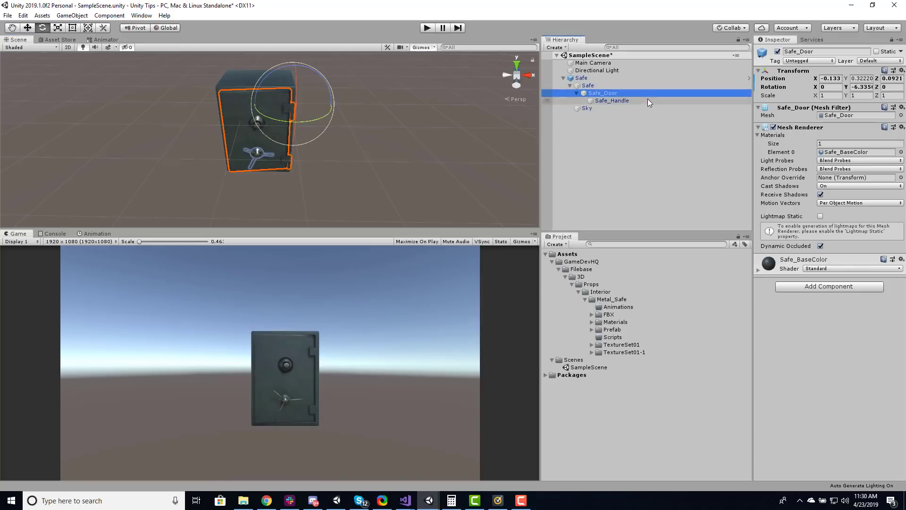
left_click(893, 87)
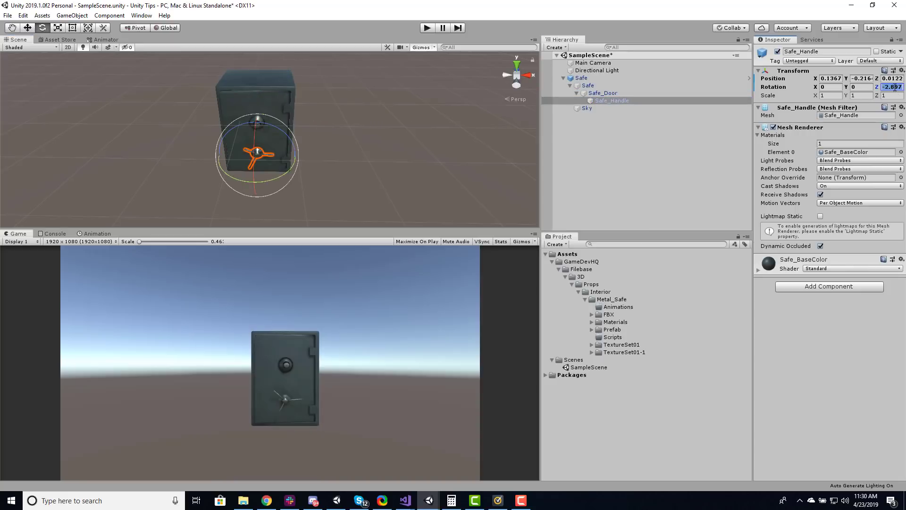
type("0")
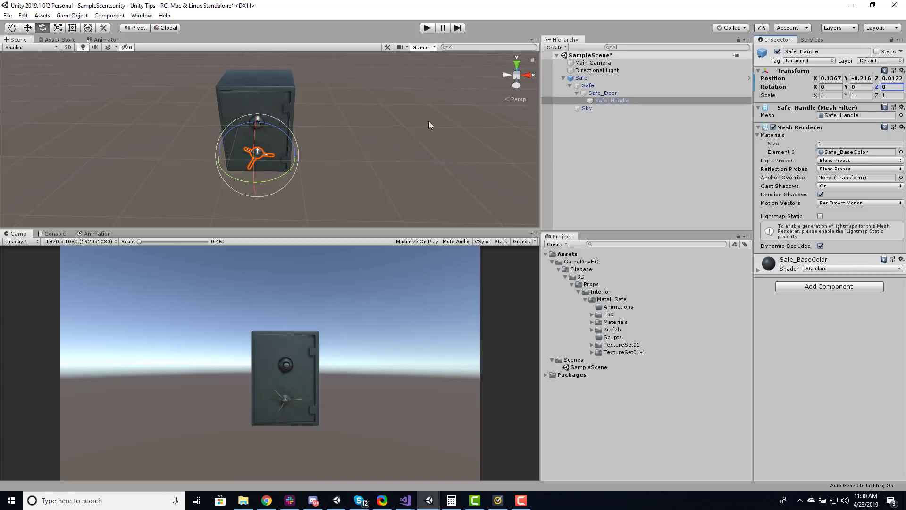
Collapse and select the child Safe mesh object under the Safe prefab, and open the Animation window for it.
left_click(585, 85)
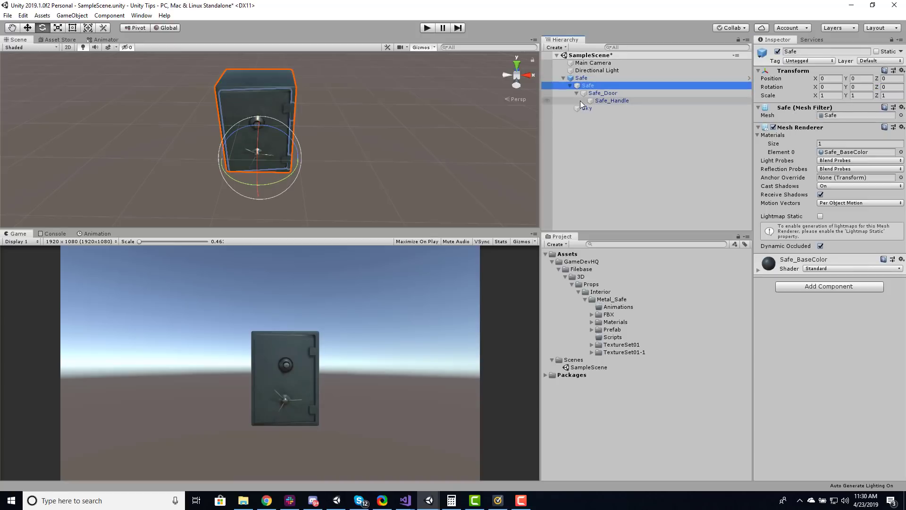
key("Left")
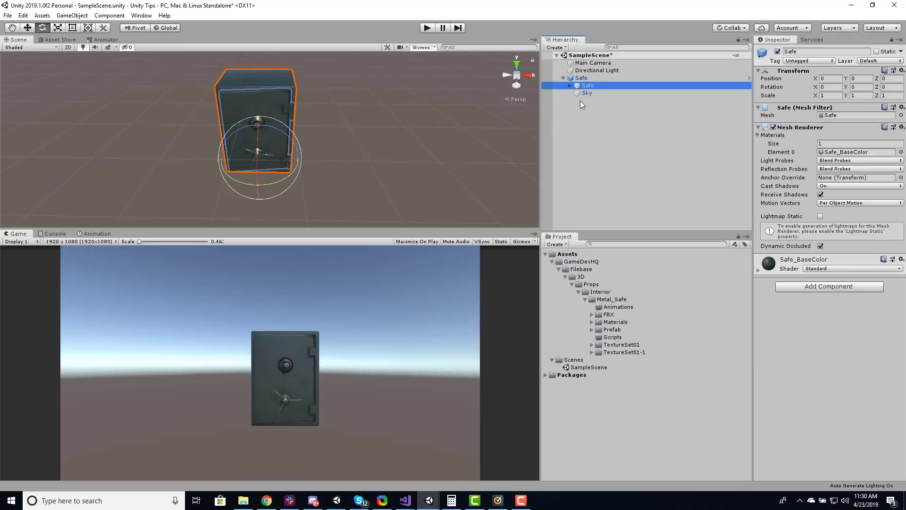
key("Left")
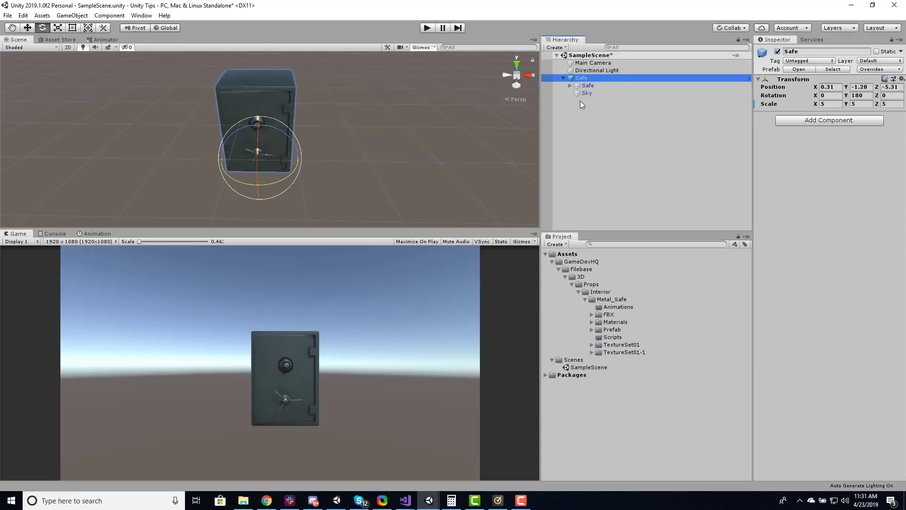
key("Down")
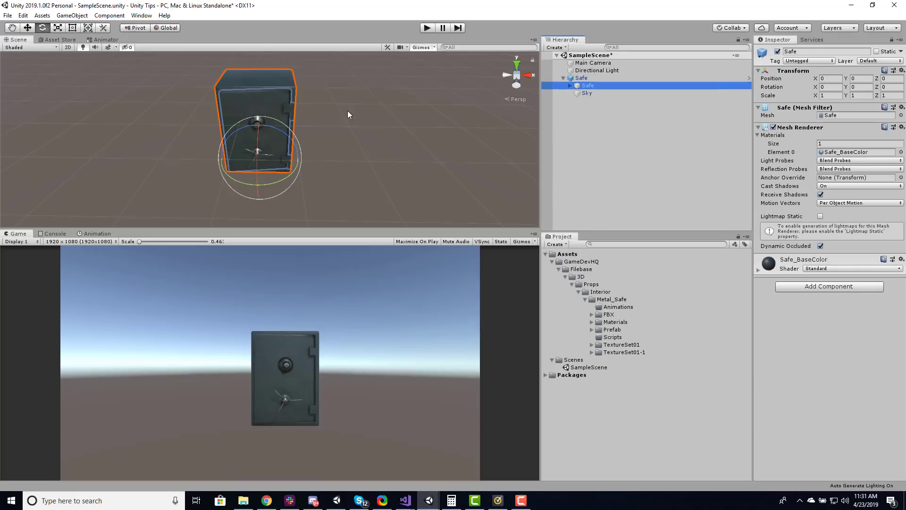
left_click(141, 15)
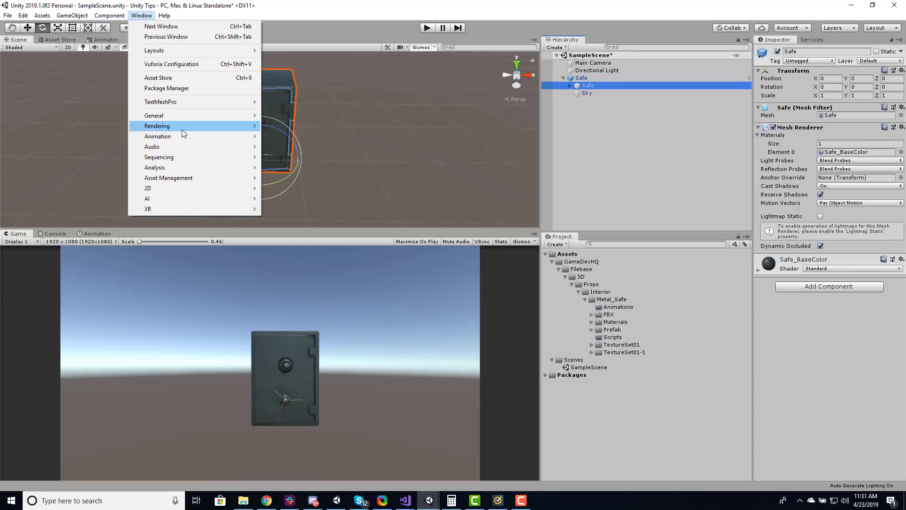
mouse_move(191, 135)
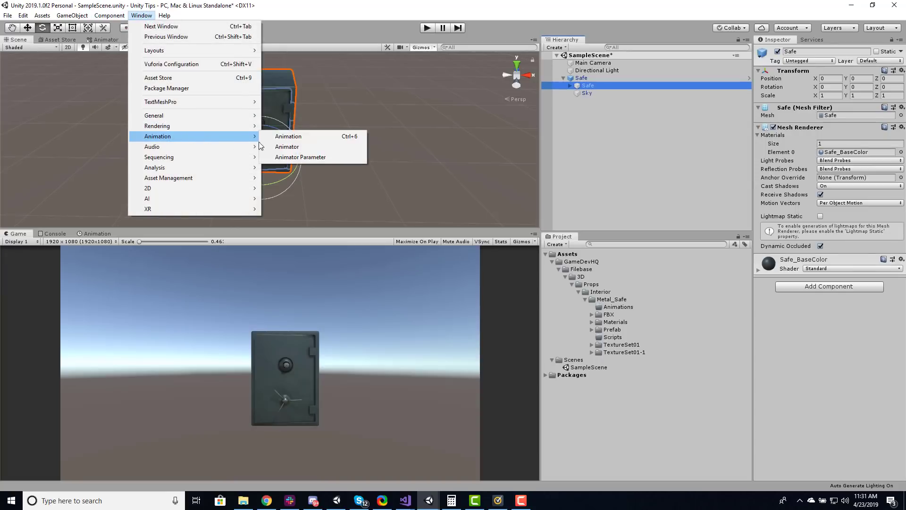
left_click(284, 136)
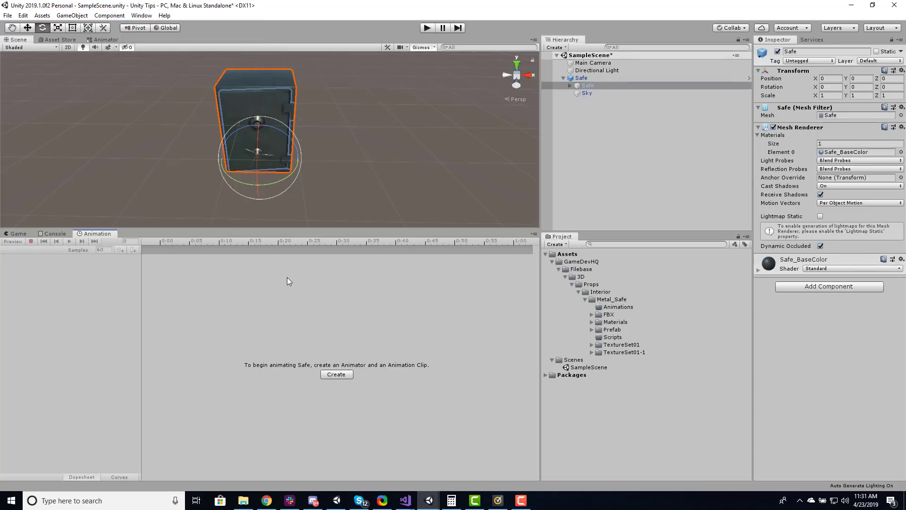
Create an animation clip named Spinning_Handle for the Safe and save it in the Metal_Safe Animations folder.
left_click(341, 375)
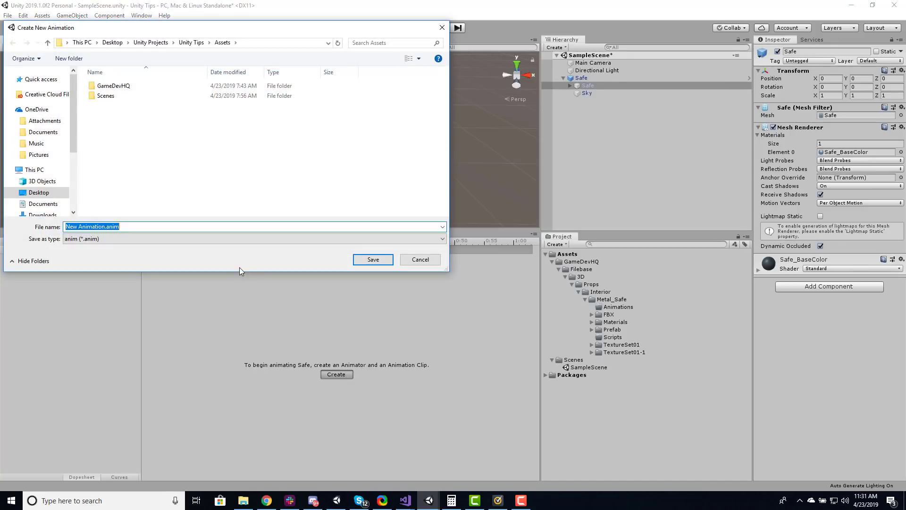
type("Spinning_Handle")
double_click(133, 88)
double_click(133, 88)
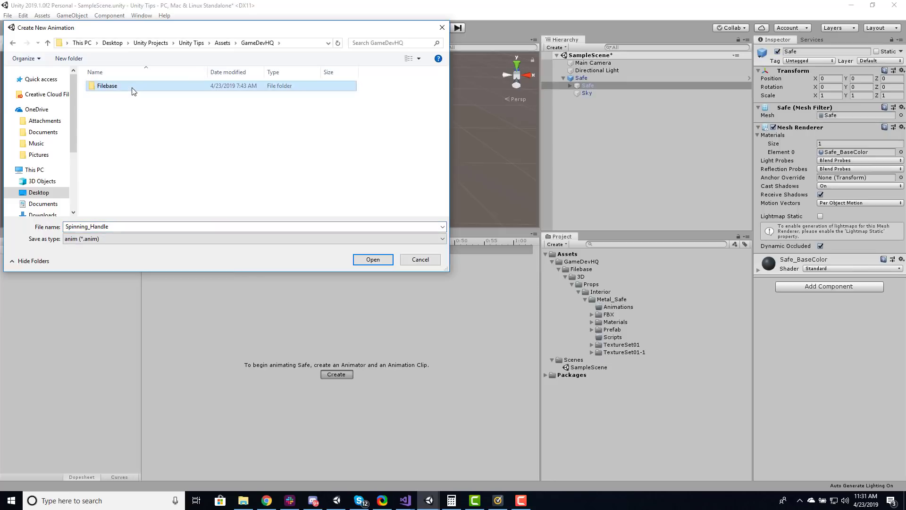
double_click(133, 88)
double_click(133, 88)
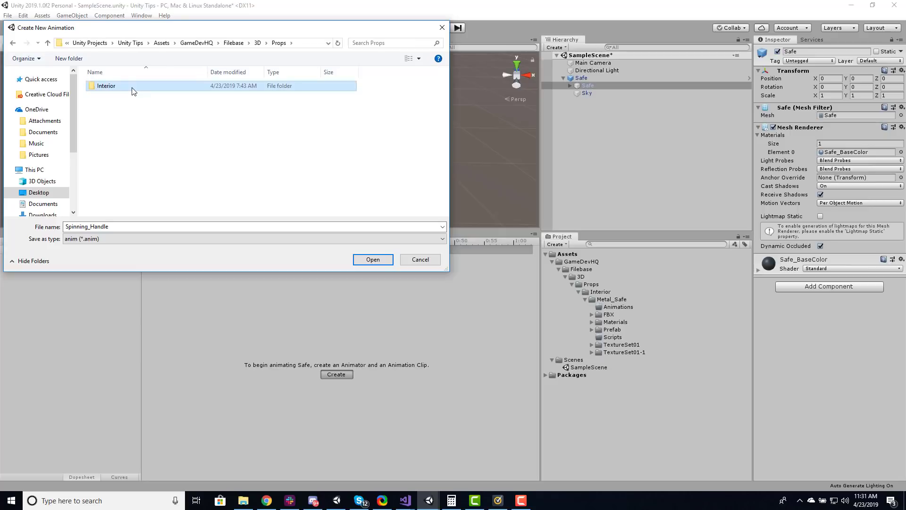
double_click(133, 88)
double_click(133, 88)
left_click(133, 89)
double_click(133, 88)
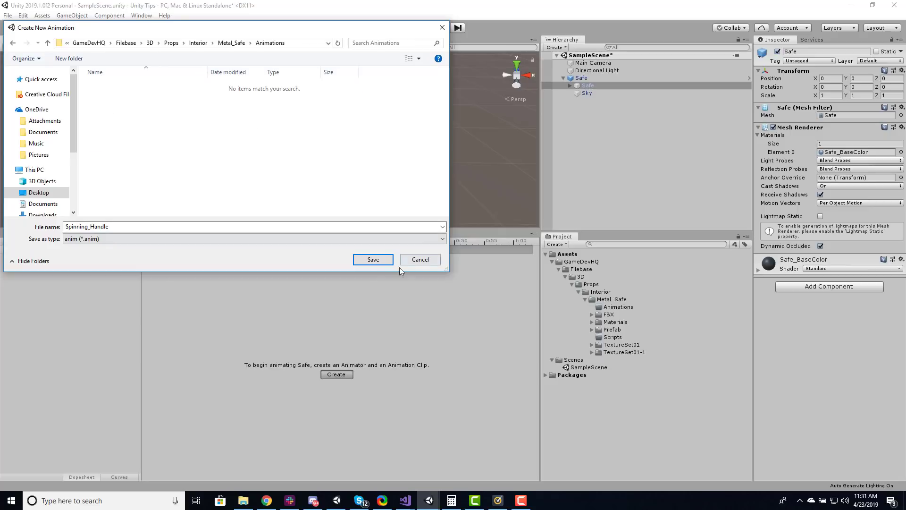
left_click(376, 258)
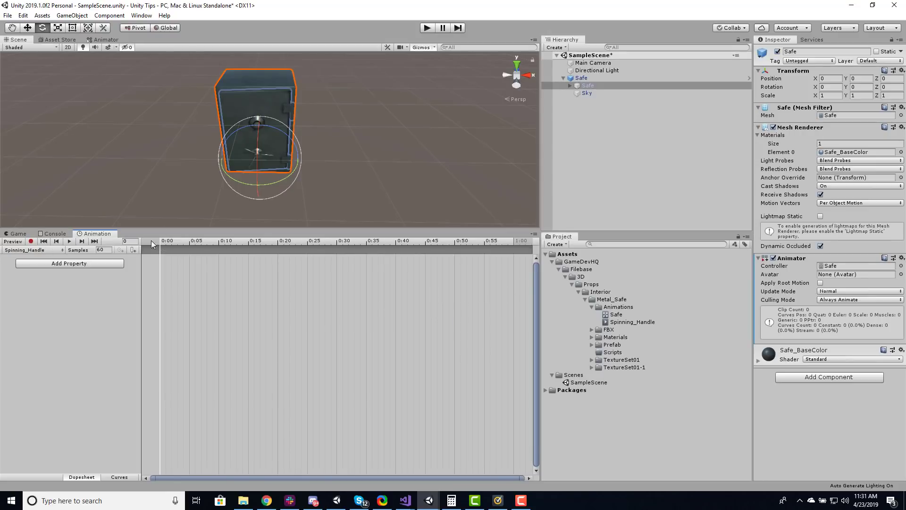
Turn on recording and keyframe Safe_Handle's Z rotation at 360 at time 0:05.
left_click(30, 241)
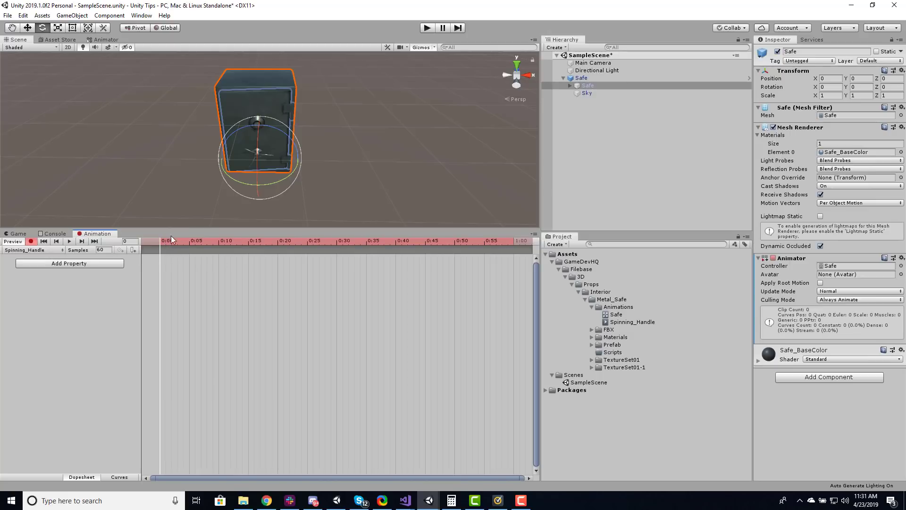
mouse_move(189, 242)
left_mouse_down()
mouse_move(157, 244)
mouse_move(190, 242)
left_mouse_up()
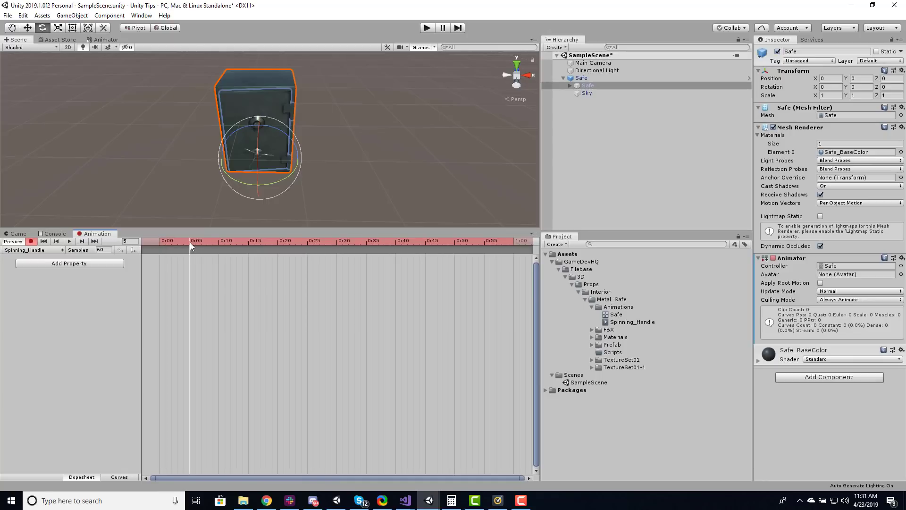
left_click(569, 85)
left_click(598, 101)
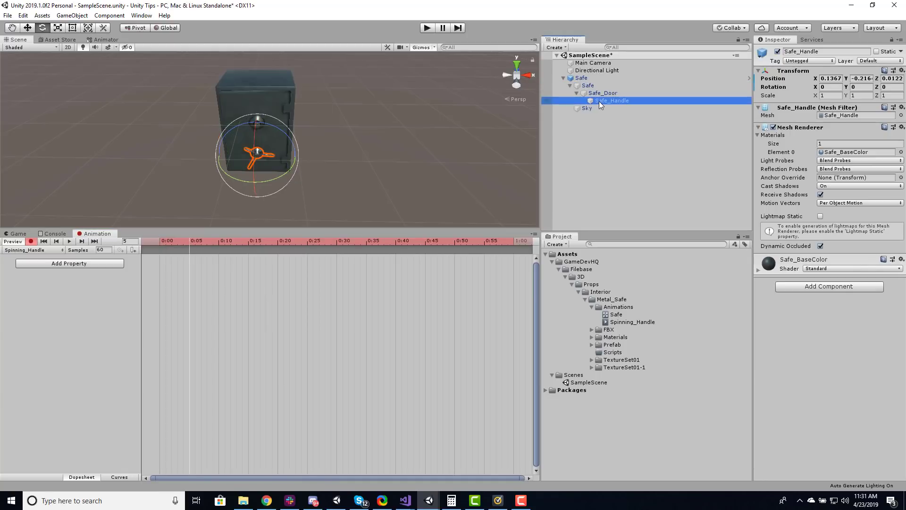
left_click(889, 88)
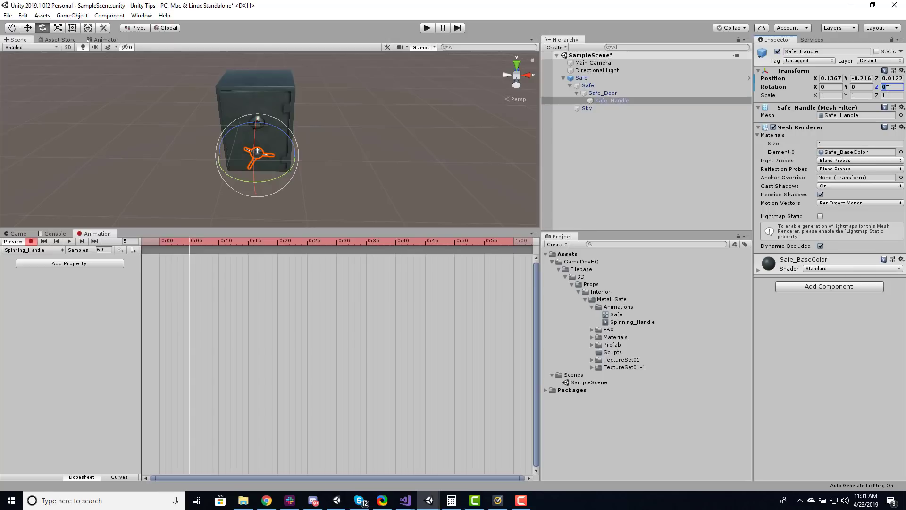
type("360")
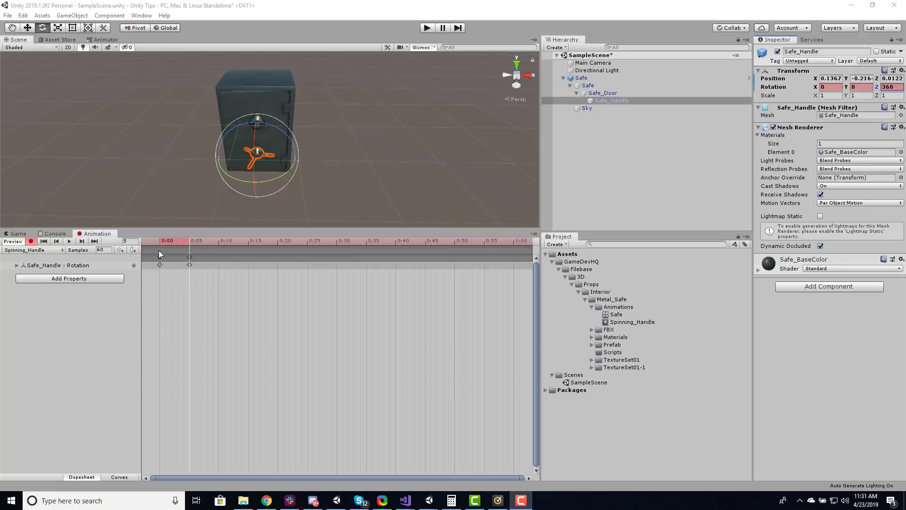
Set the Spinning_Handle clip's samples to 6 and play the clip back with recording turned off.
mouse_move(189, 239)
left_mouse_down()
mouse_move(155, 242)
mouse_move(200, 244)
mouse_move(184, 242)
left_mouse_up()
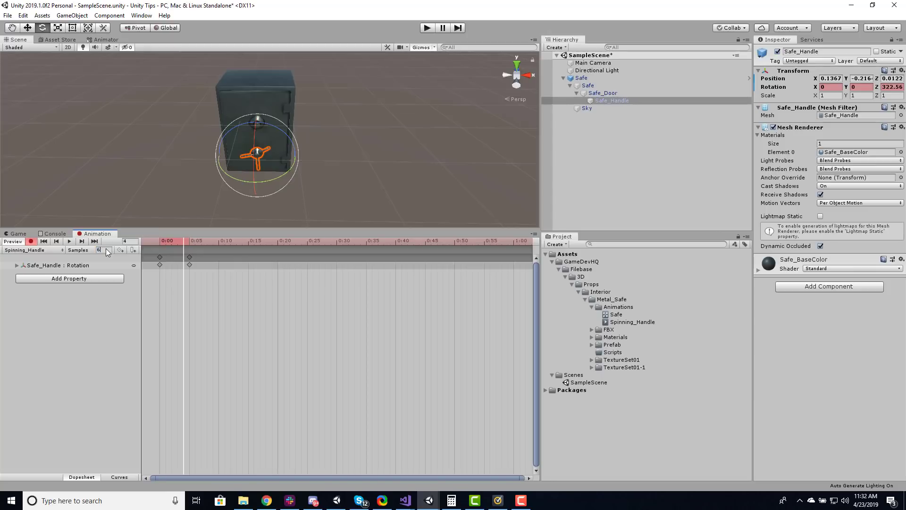
key("Return")
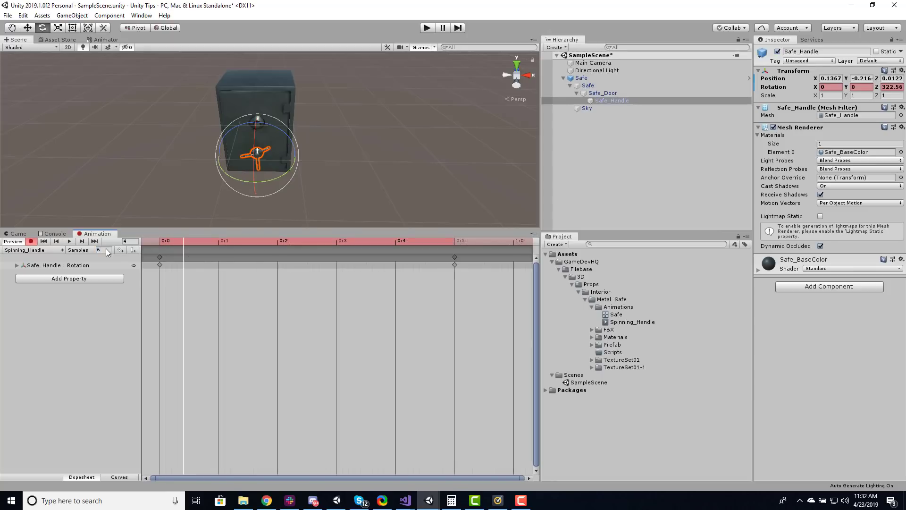
left_click(31, 241)
left_click(69, 242)
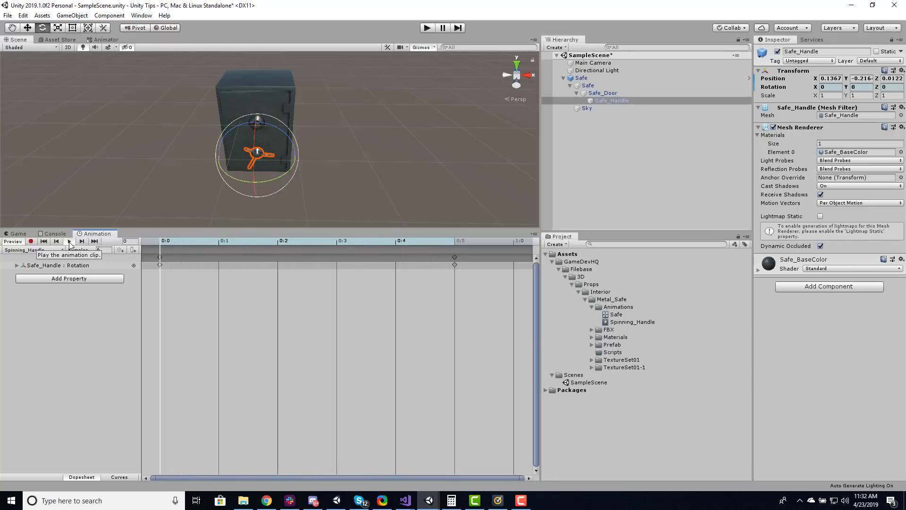
left_click(69, 241)
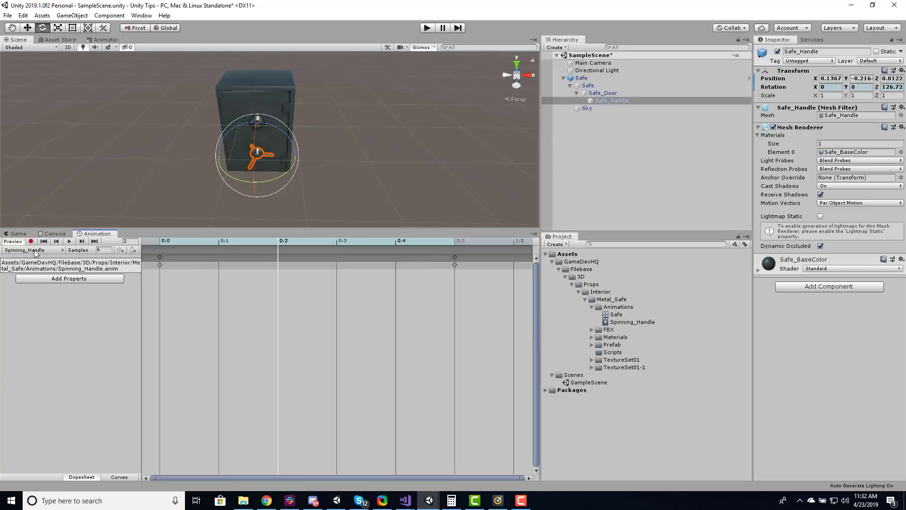
Create a new animation clip named Open_Door for the Safe in the Metal_Safe Animations folder.
left_click(34, 250)
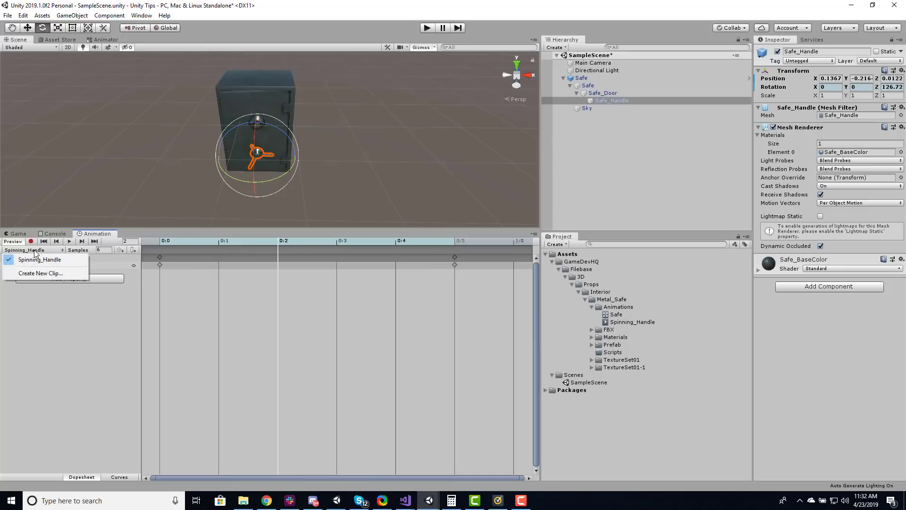
left_click(38, 273)
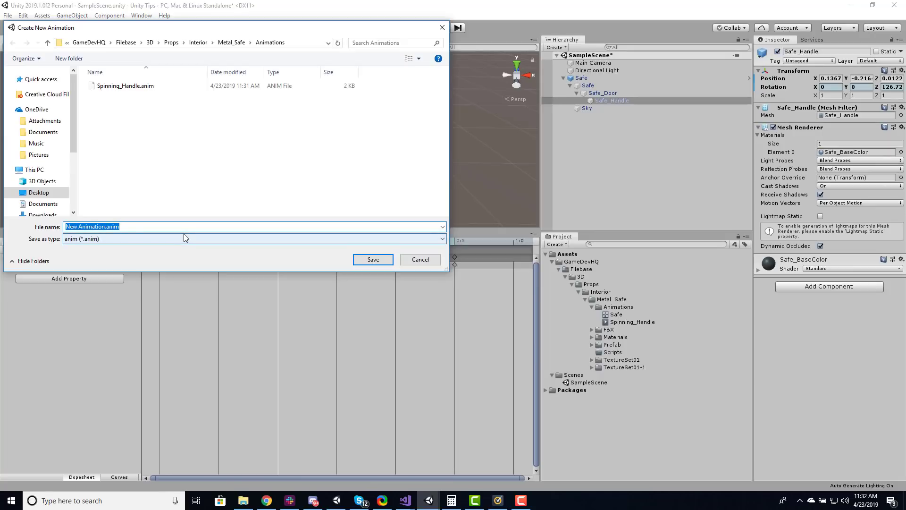
type("Open")
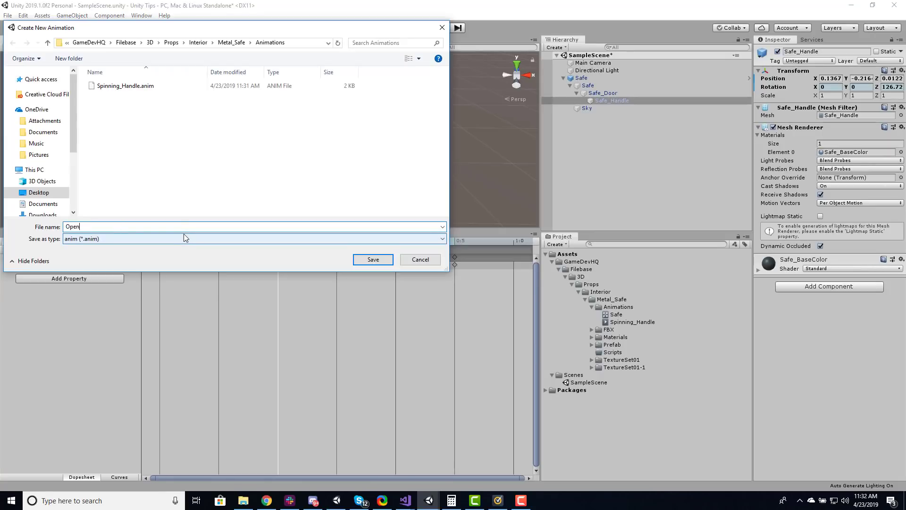
type("_Door")
key("Return")
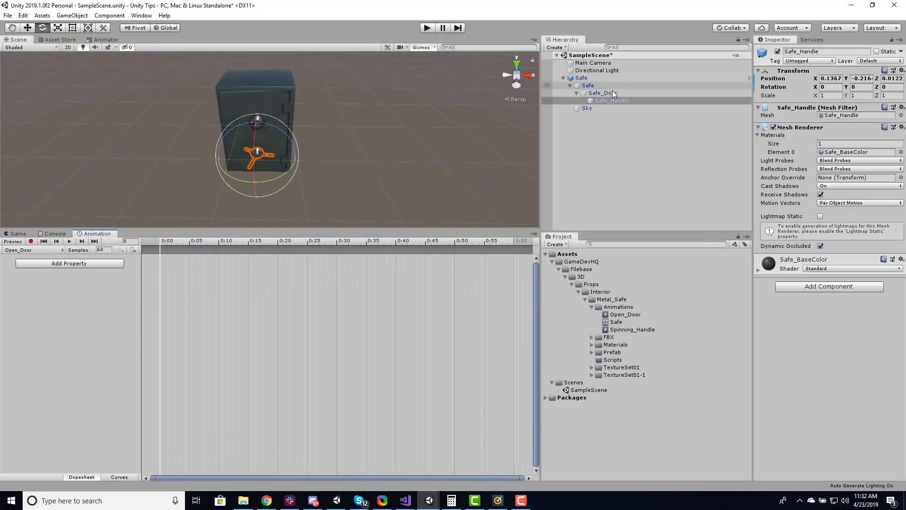
Set Safe_Door's Y rotation to 0 with recording turned off, so the door starts closed.
left_click(597, 87)
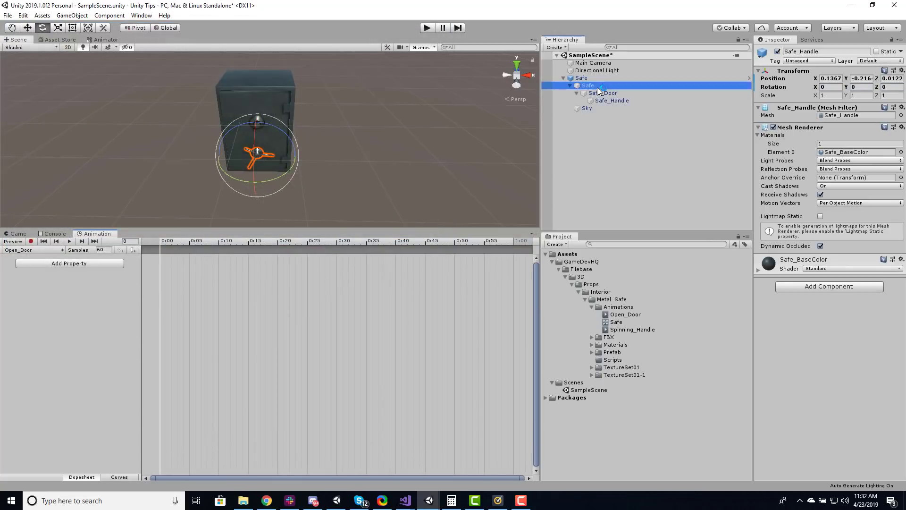
left_click(31, 241)
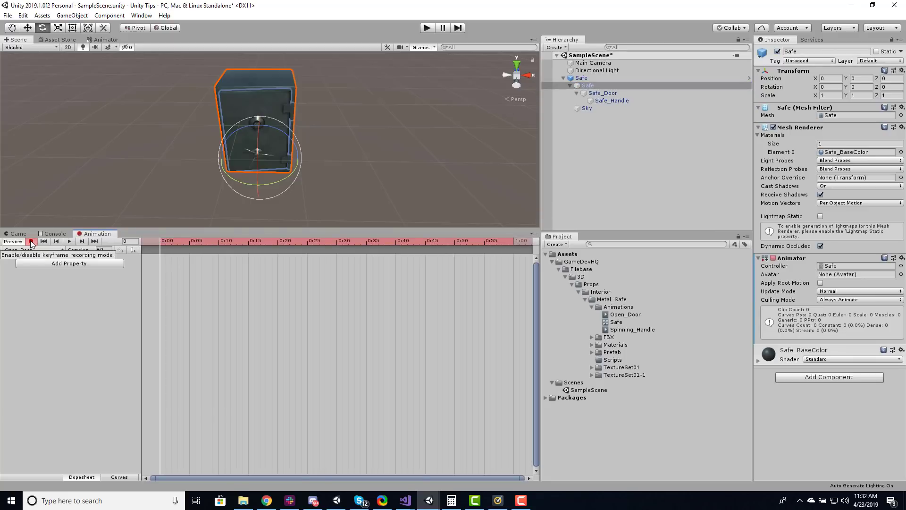
left_click(607, 93)
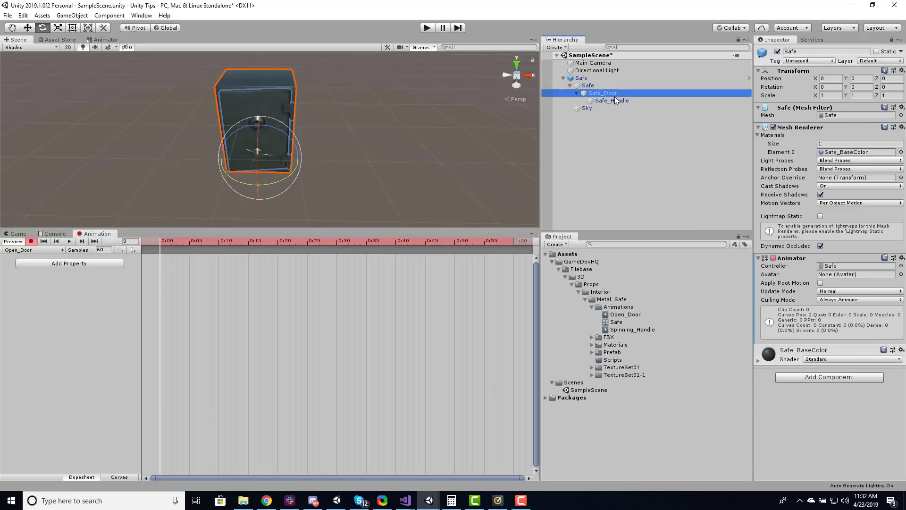
left_click(890, 87)
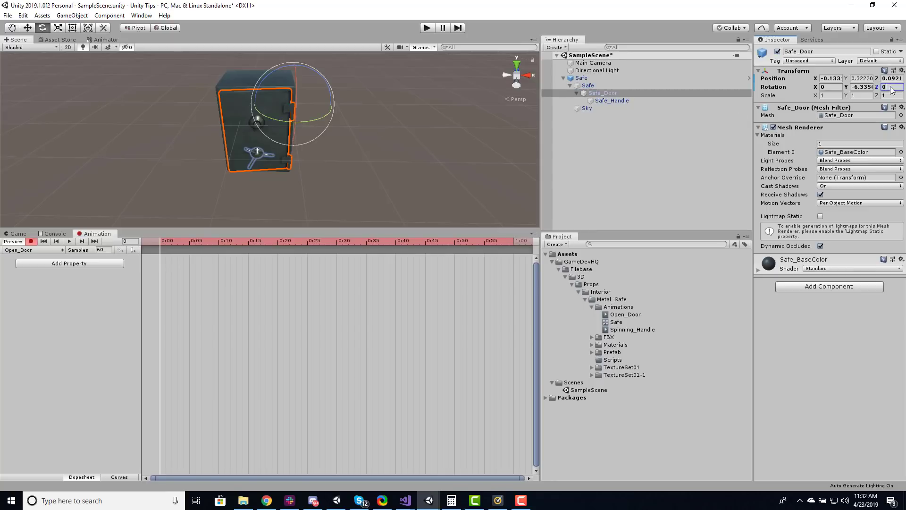
left_click(30, 241)
left_click(857, 88)
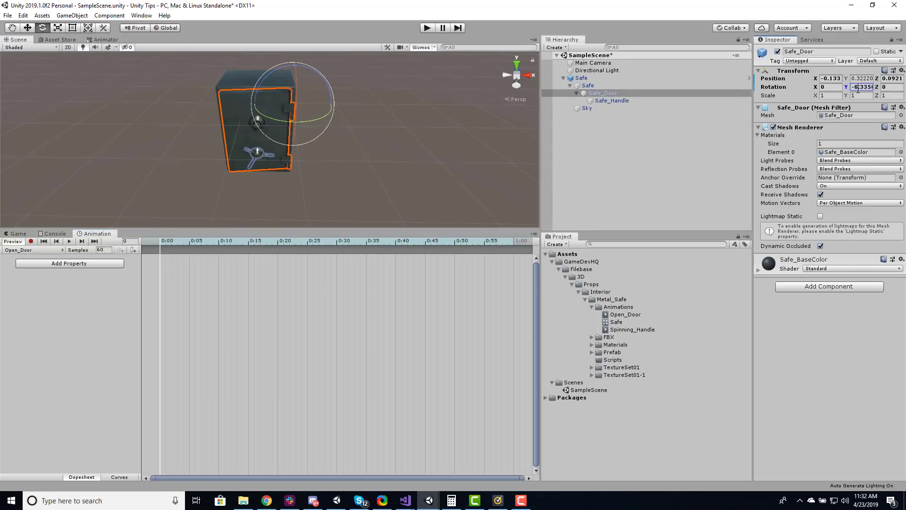
type("0")
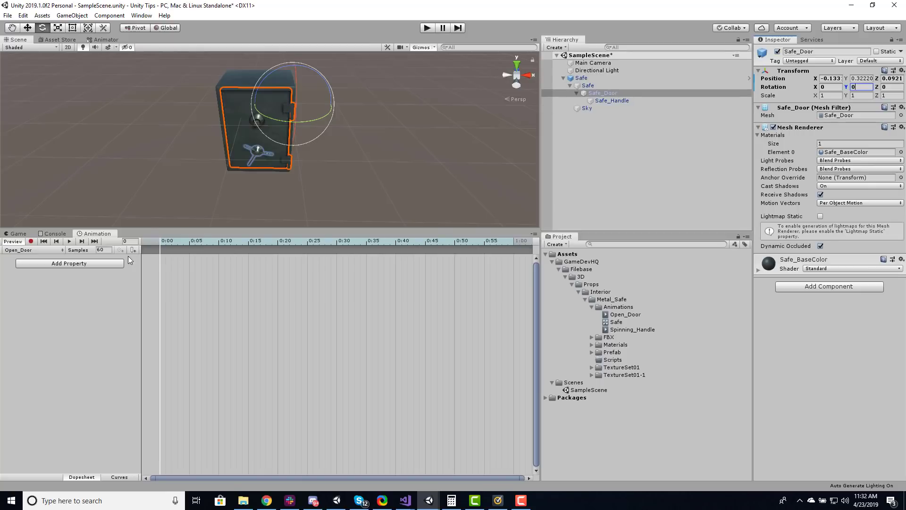
Turn on recording and keyframe Safe_Door's Y rotation at -90 at time 0:05.
left_click(30, 241)
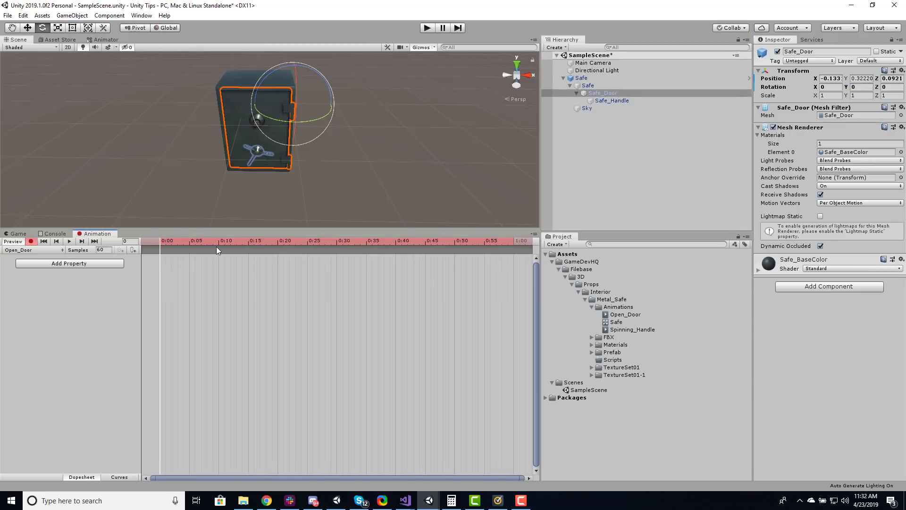
left_click(189, 241)
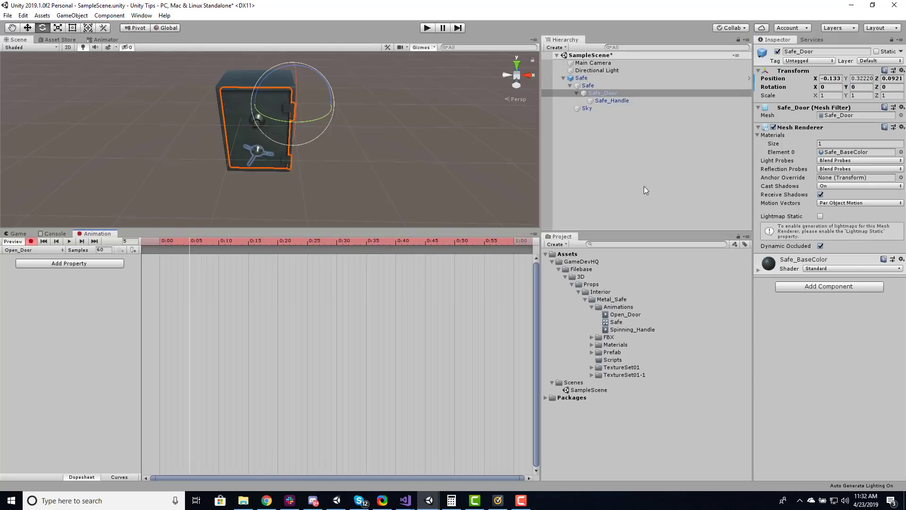
left_click(860, 89)
type("-90")
key("Return")
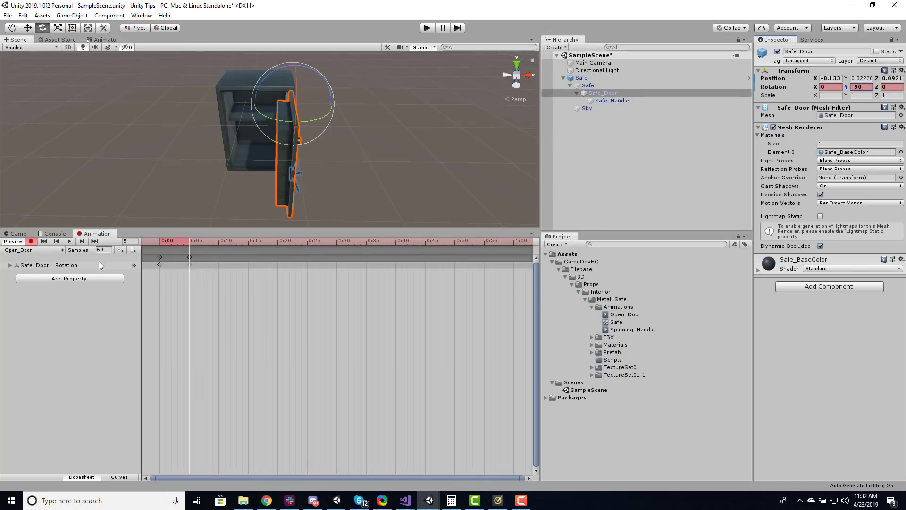
Set the Open_Door clip's samples to 6 and play the clip back with recording turned off.
left_click(107, 248)
type("6")
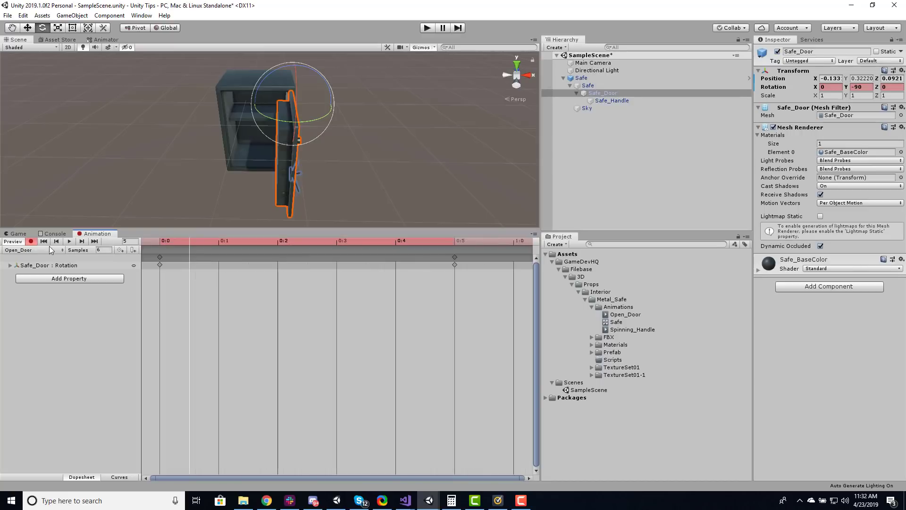
left_click(31, 241)
left_click(67, 242)
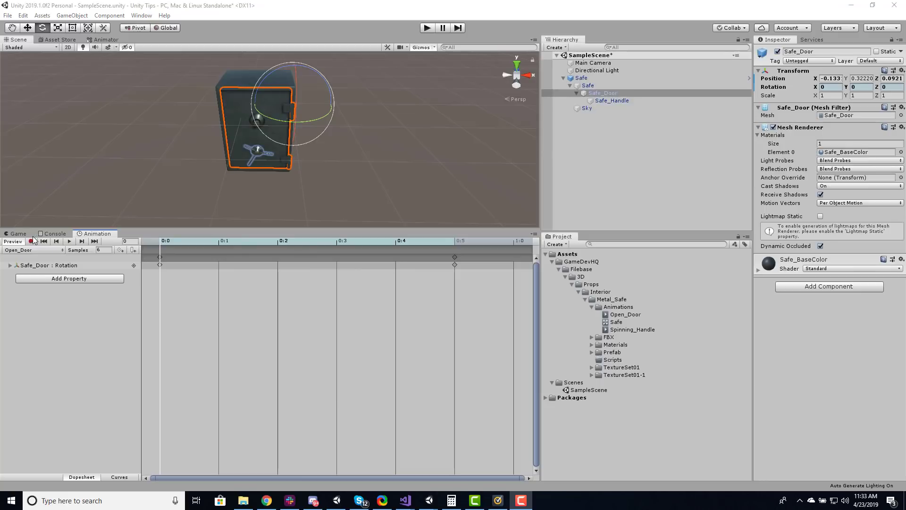
Show the Game view and open the animator controller assigned to the child Safe object.
left_click(18, 233)
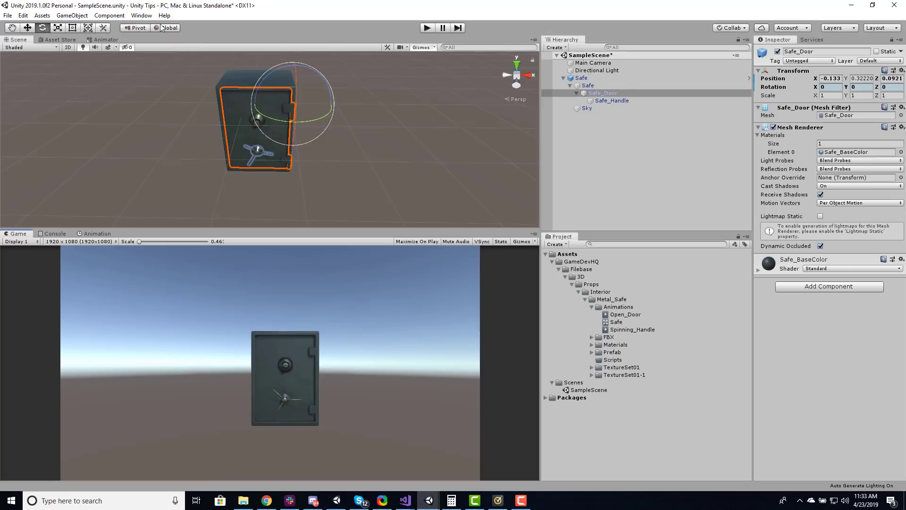
left_click(581, 78)
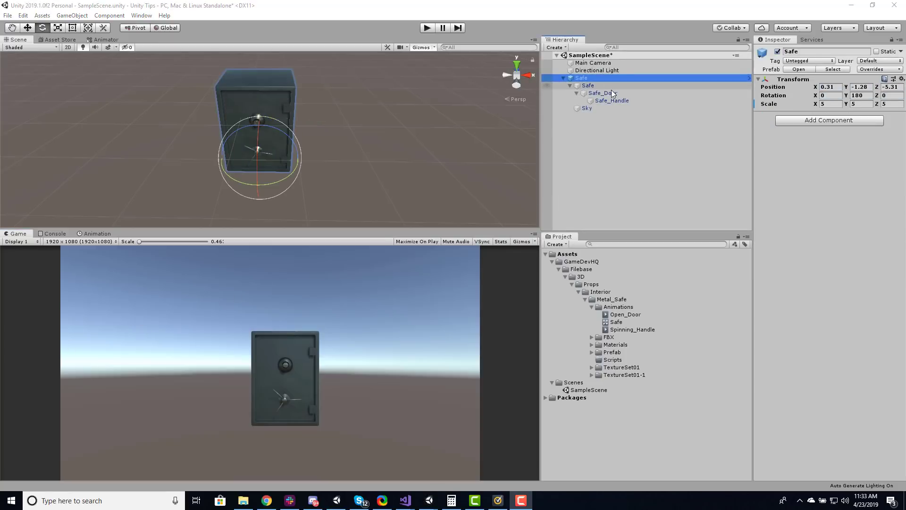
left_click(590, 86)
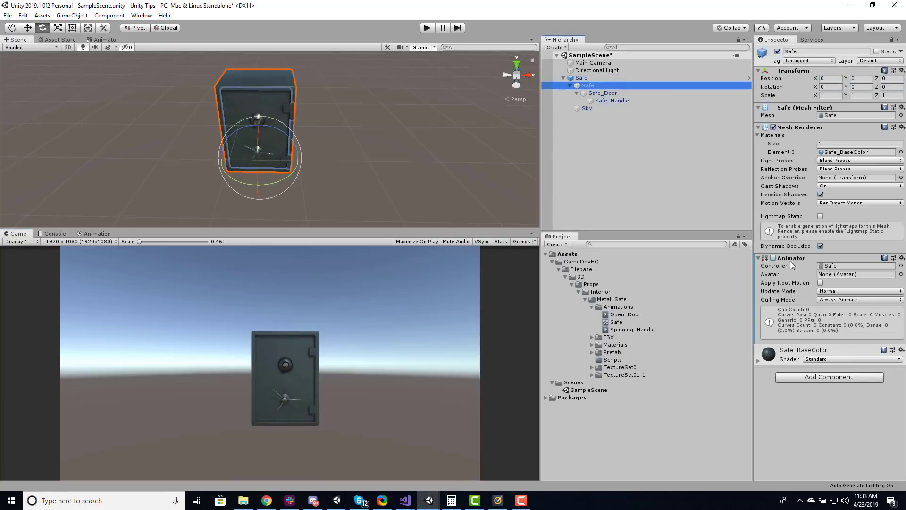
double_click(823, 266)
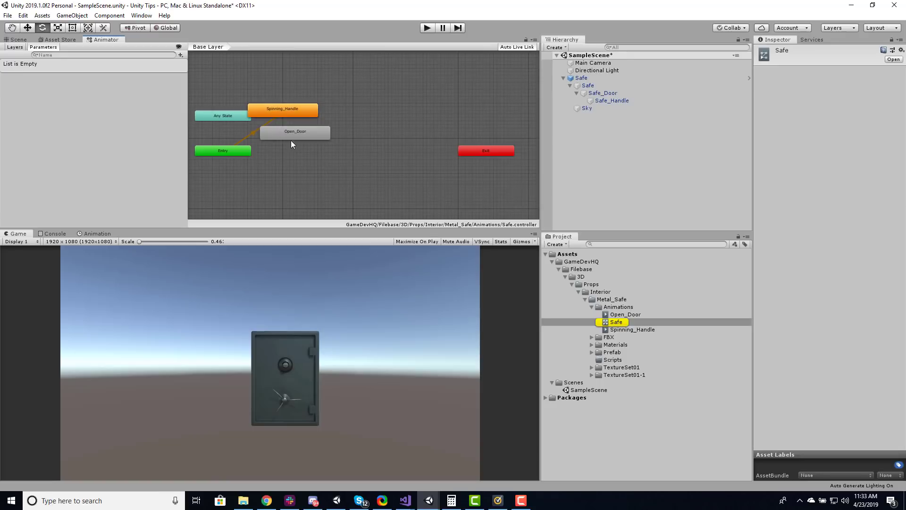
Space out the Spinning_Handle and Open_Door states in the animator graph and test the scene in play mode.
left_click_drag(301, 131, 335, 147)
left_click_drag(287, 107, 332, 107)
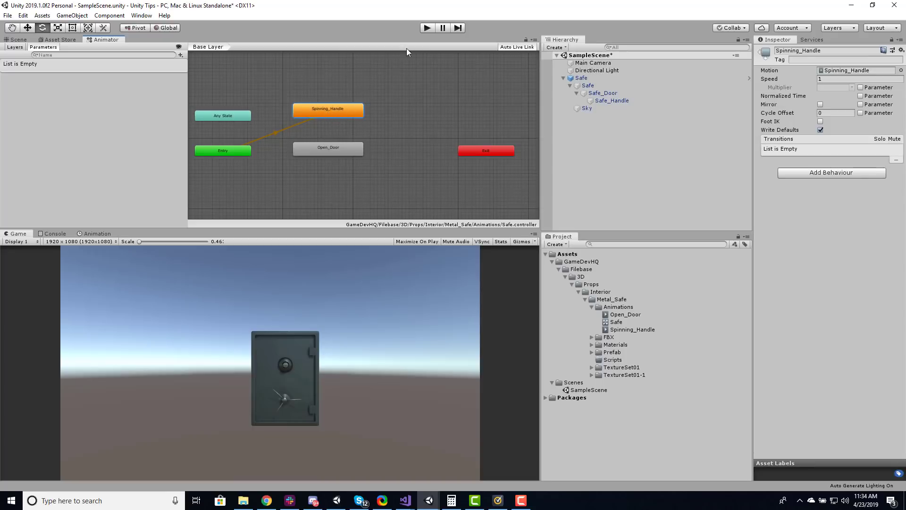
left_click(427, 27)
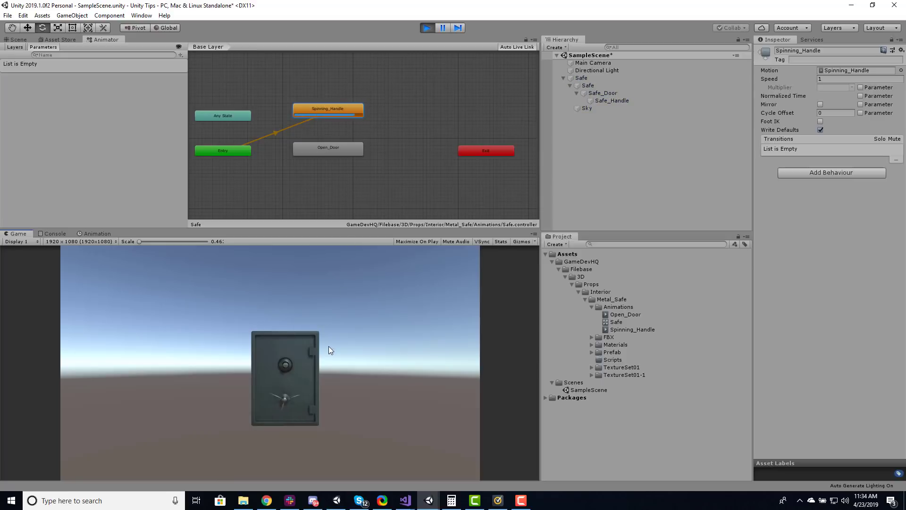
left_click(427, 28)
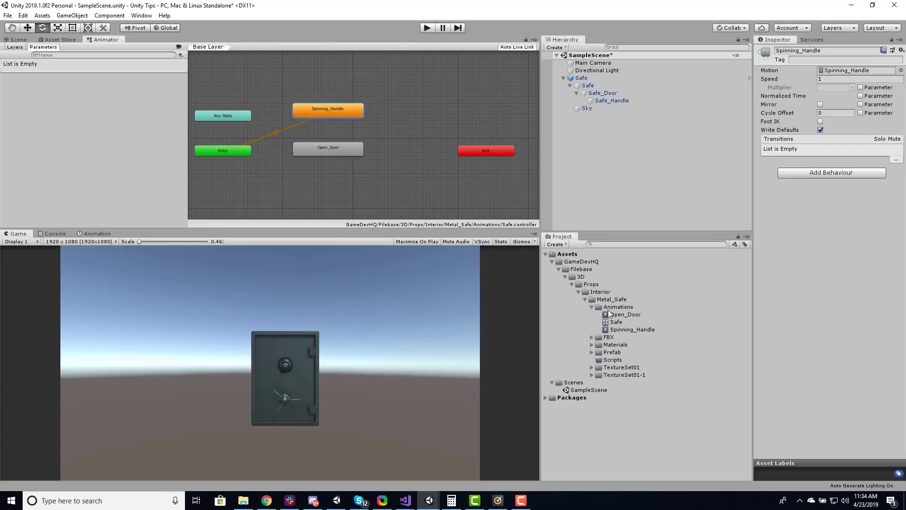
Turn off Loop Time for the Open_Door and Spinning_Handle animation clips.
left_click(627, 316)
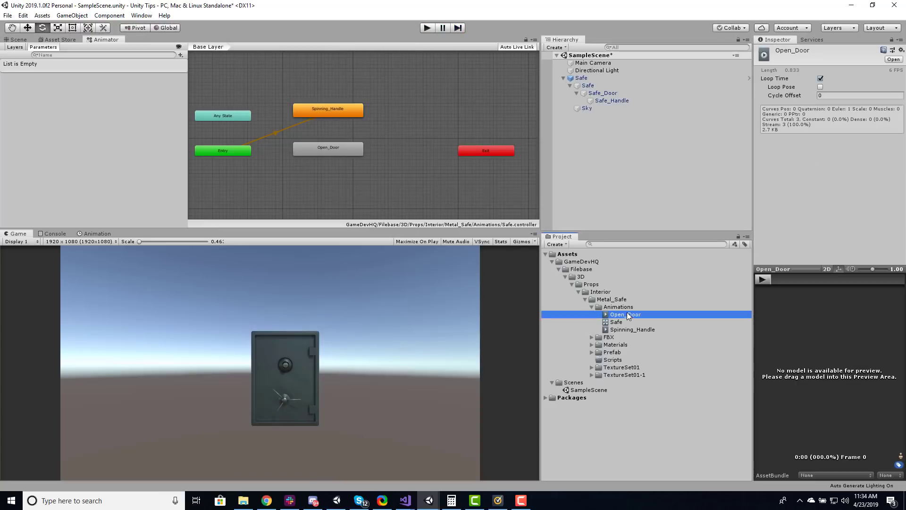
left_click(821, 78)
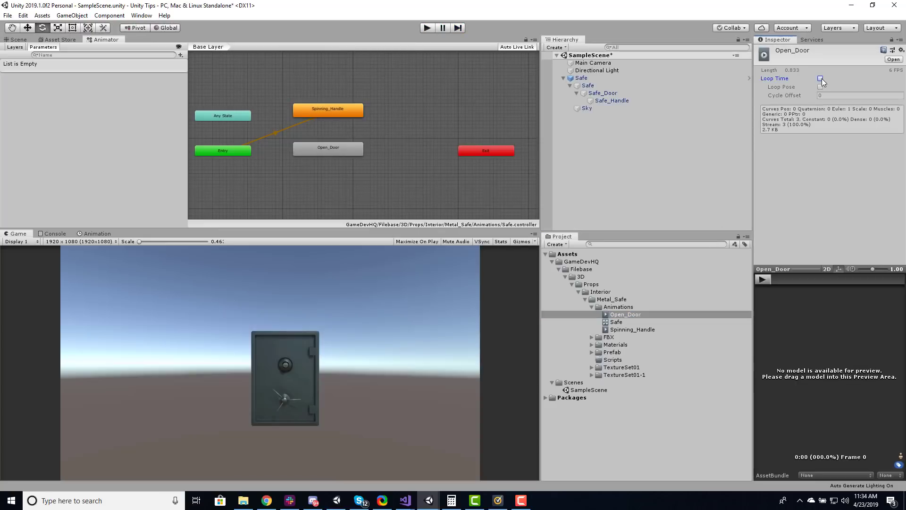
left_click(616, 329)
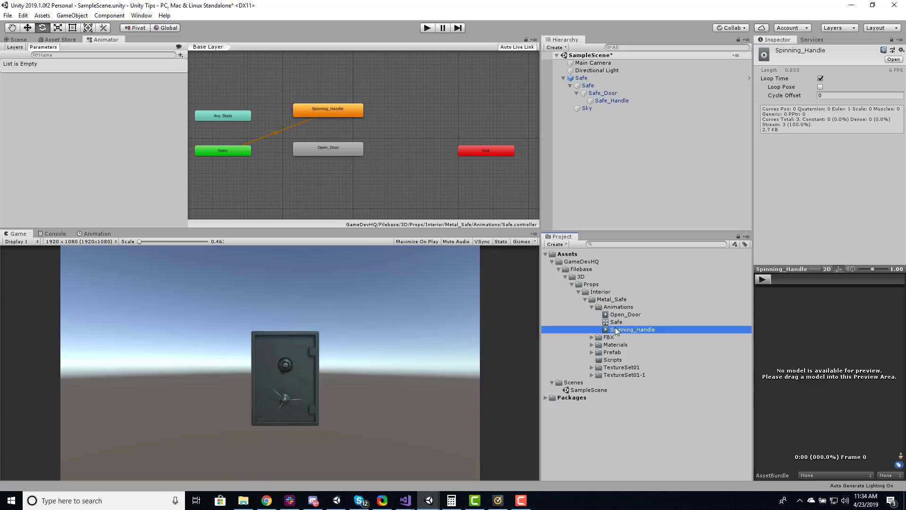
left_click(820, 79)
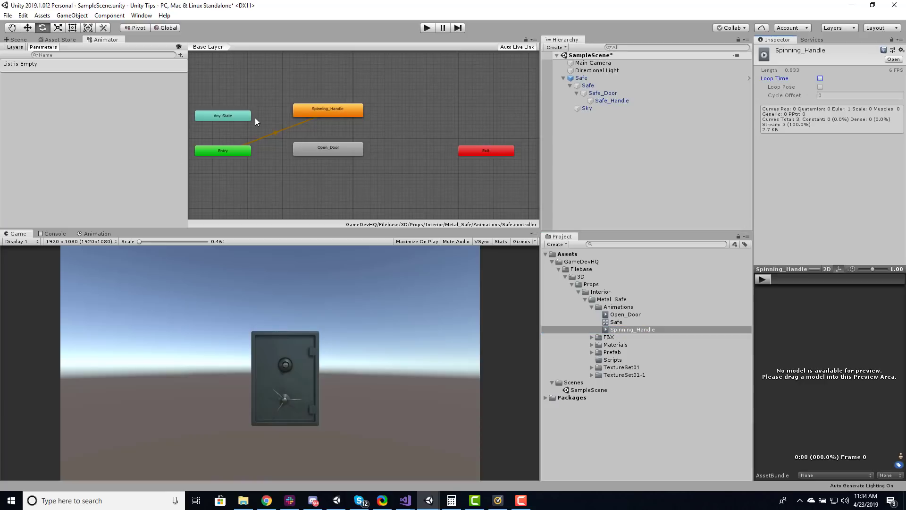
Add a transition from the Spinning_Handle state to Open_Door, placed side by side, and test it in play mode.
left_click_drag(320, 114, 320, 104)
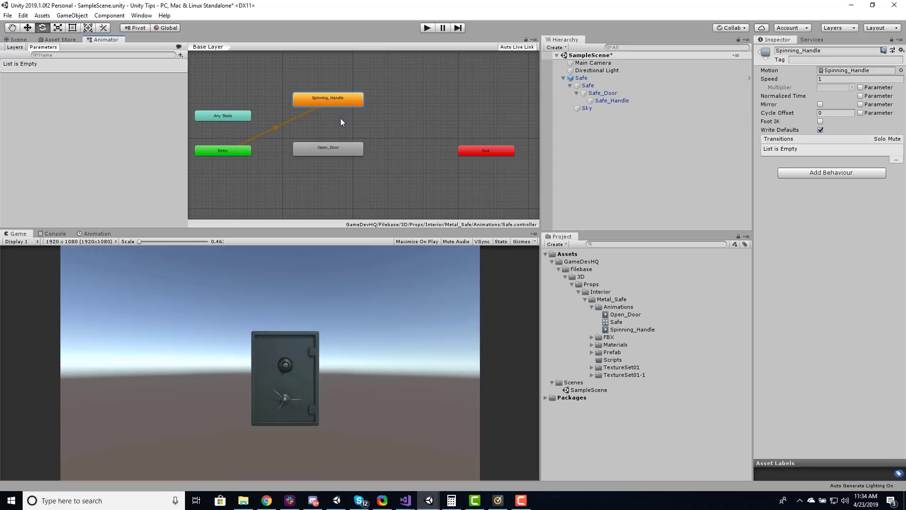
right_click(330, 99)
left_click(342, 103)
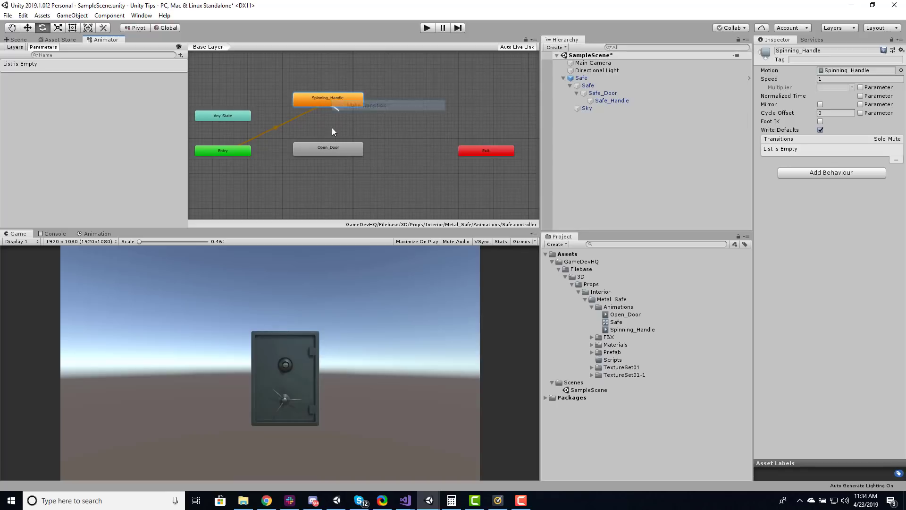
left_click(326, 148)
left_click_drag(332, 155, 441, 108)
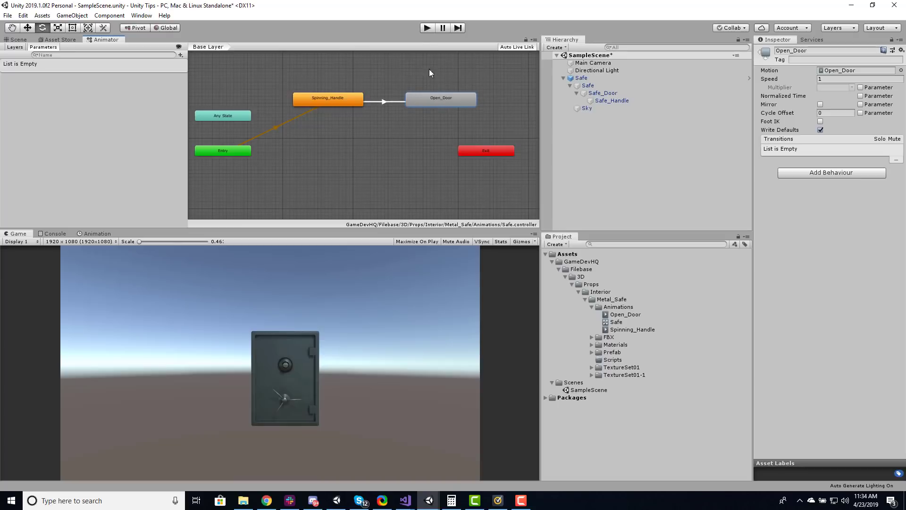
left_click(427, 28)
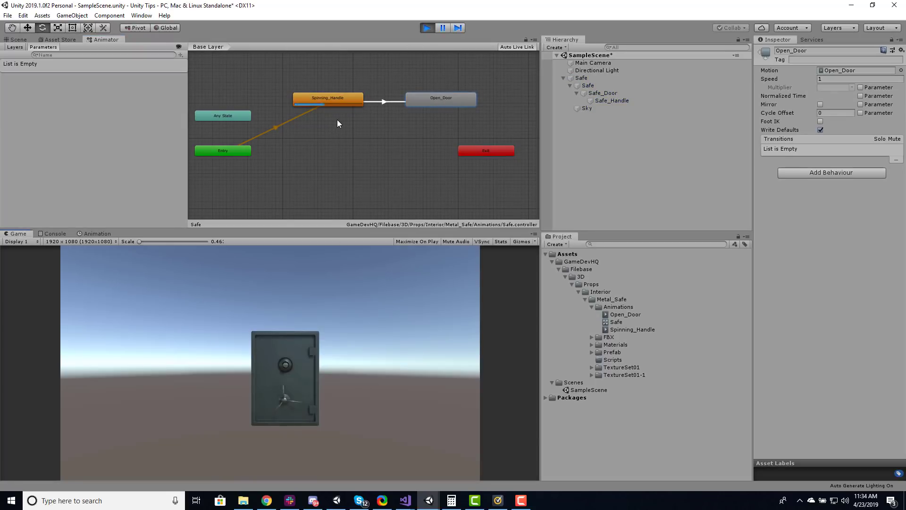
left_click(426, 28)
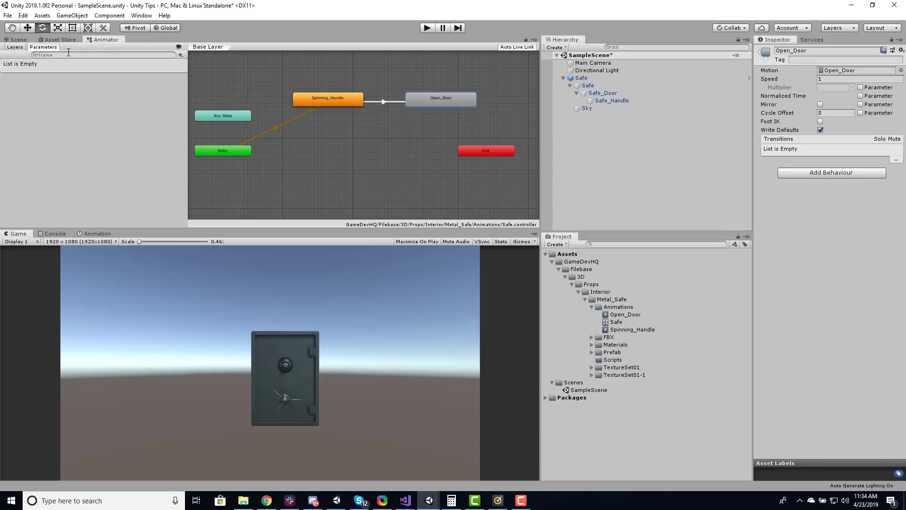
Add a trigger parameter named OpenSafe to the animator controller and inspect the Spinning_Handle and Open_Door states.
left_click(180, 55)
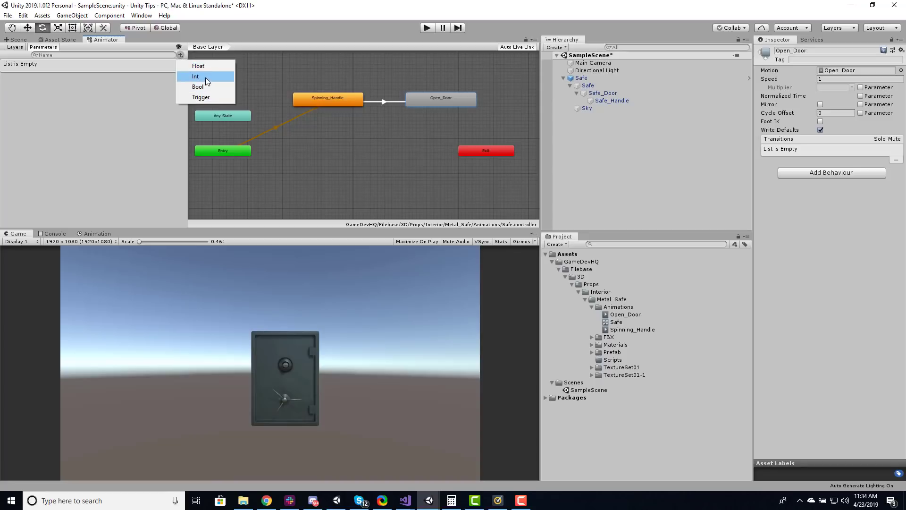
left_click(208, 98)
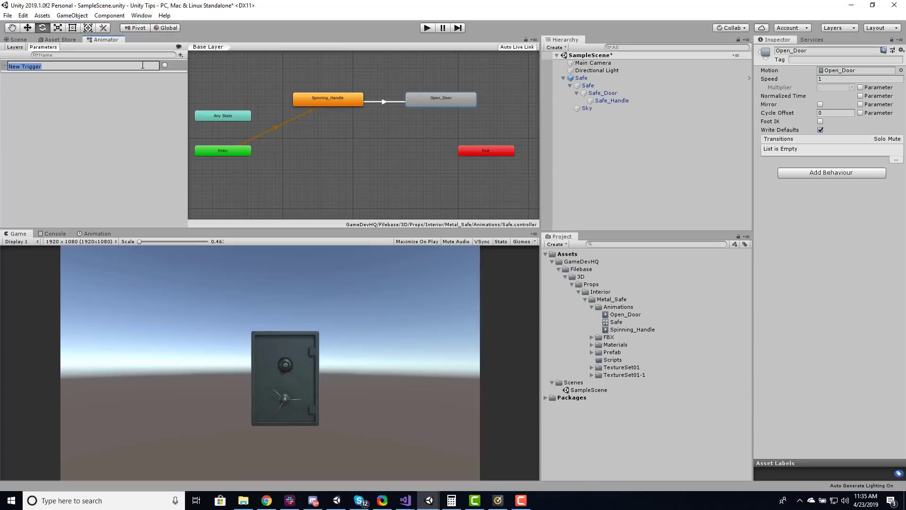
type("OpenSafew")
key("BackSpace")
left_click(325, 102)
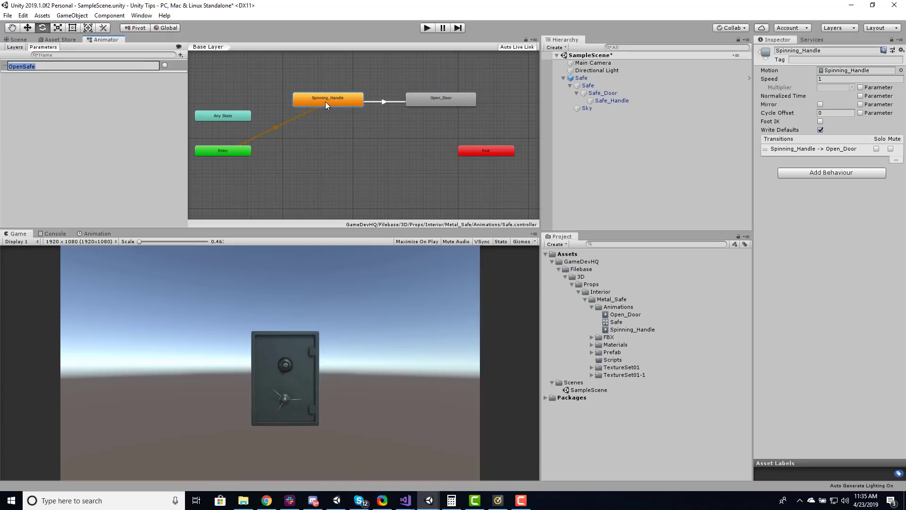
left_click(441, 99)
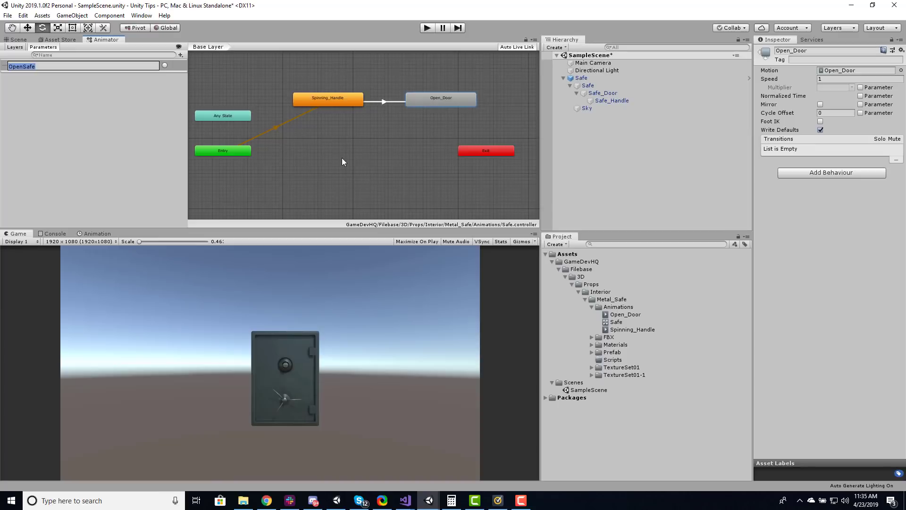
Create an empty state in the animator graph below Spinning_Handle and name it Empty.
left_click(313, 161)
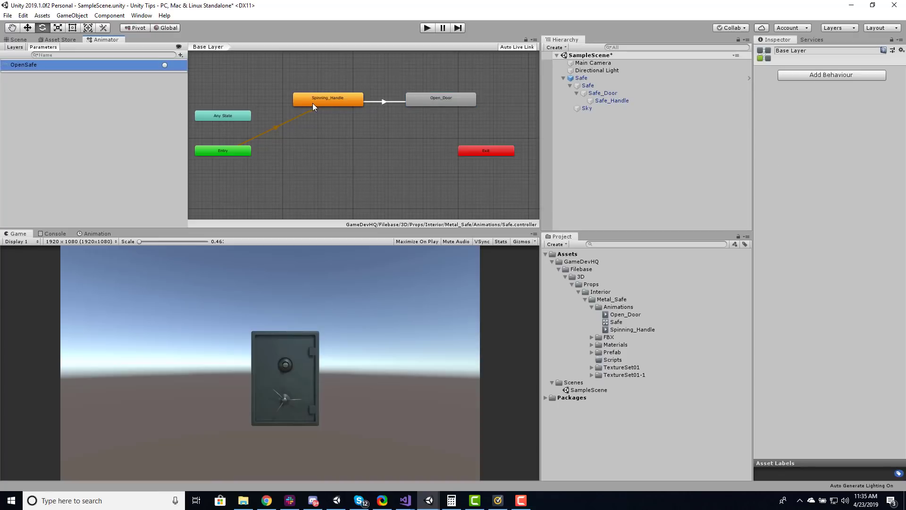
right_click(313, 168)
mouse_move(326, 175)
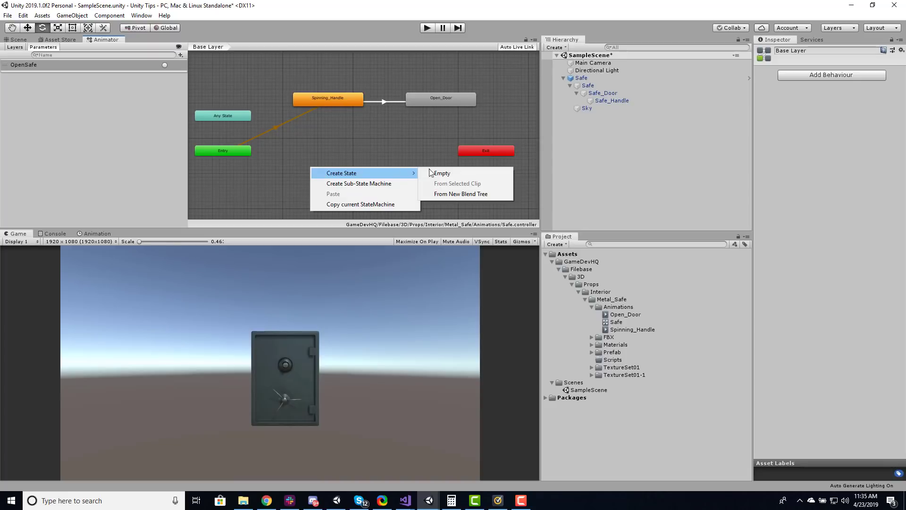
left_click(442, 173)
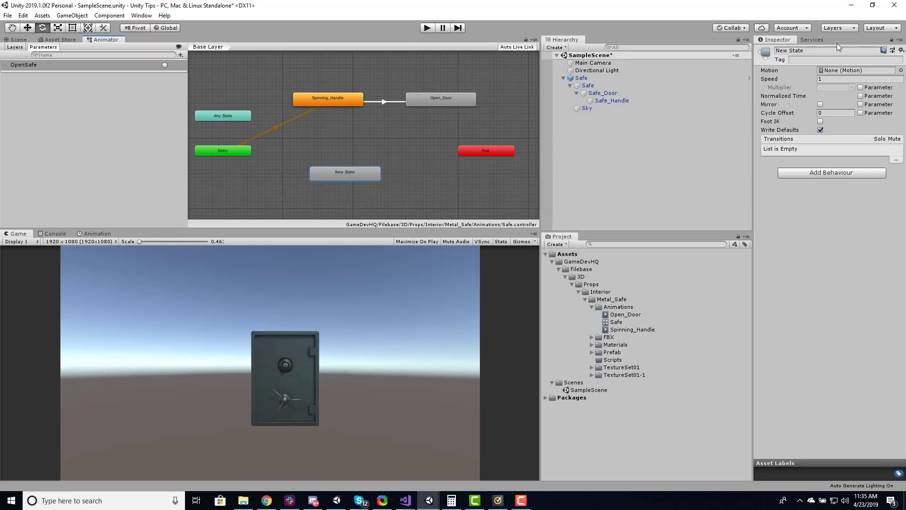
left_click(826, 50)
type("Empty")
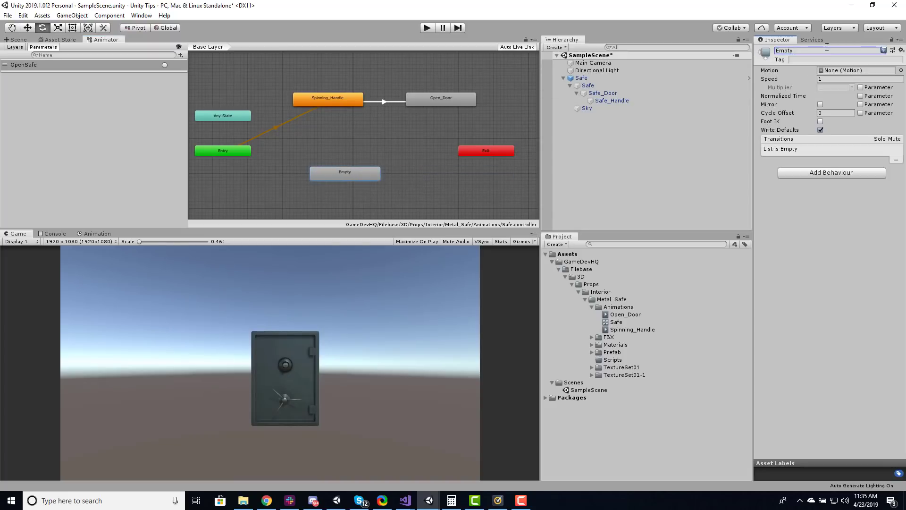
Set the Empty state as the layer default state and place it beneath Spinning_Handle.
right_click(328, 172)
left_click(353, 187)
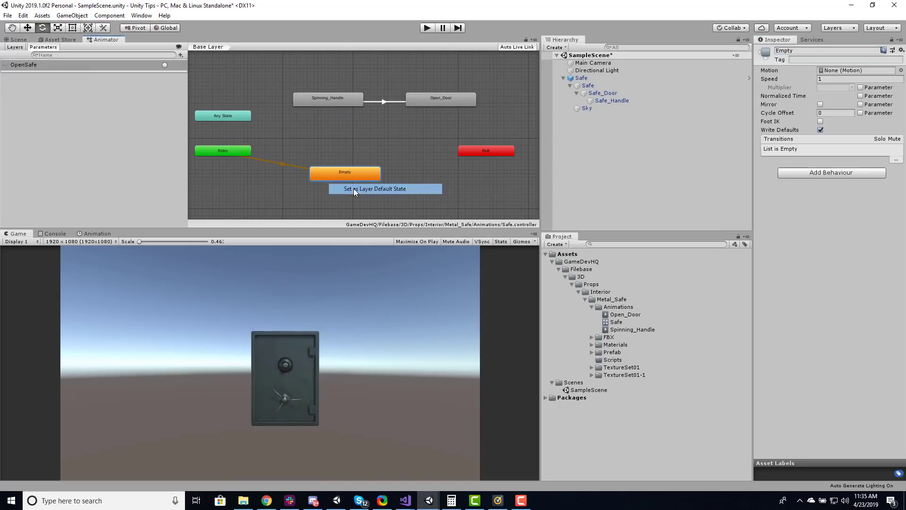
left_click_drag(345, 169, 324, 162)
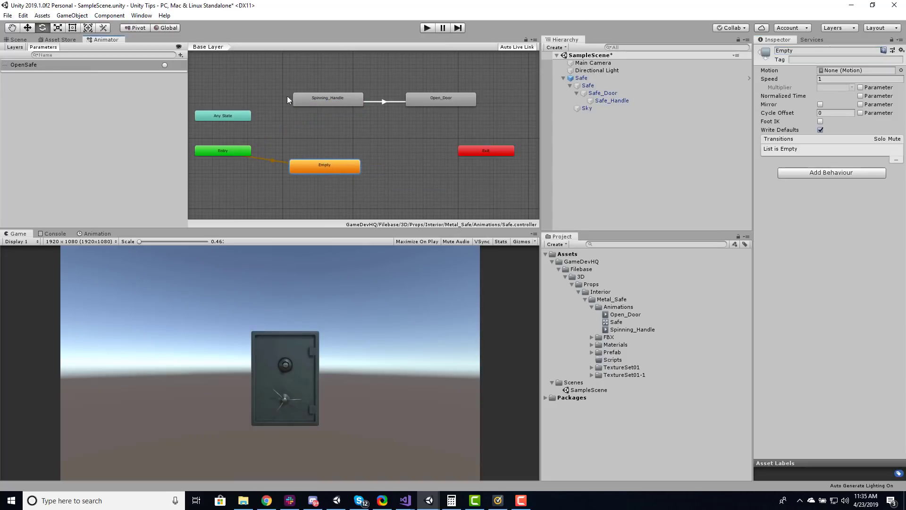
Add a transition from the Empty state to Spinning_Handle and give it the OpenSafe condition.
right_click(318, 162)
left_click(331, 174)
left_click(325, 101)
left_click(329, 135)
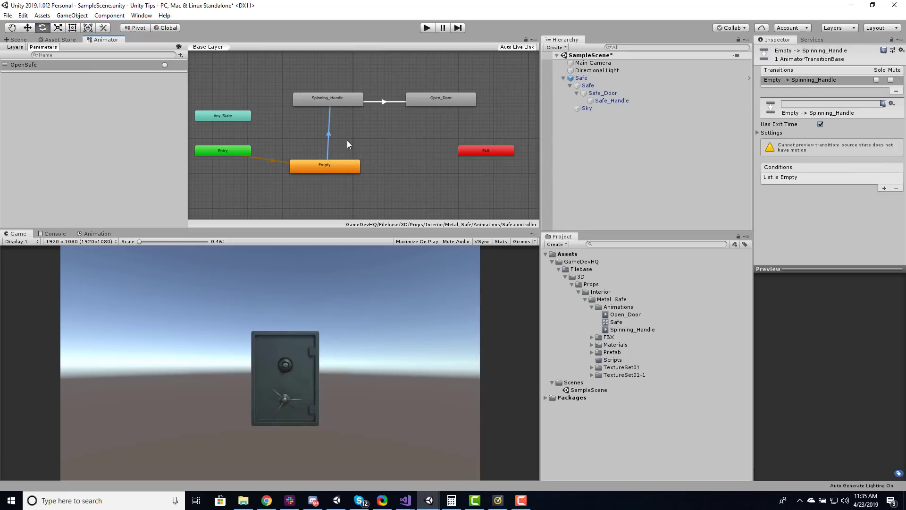
left_click(885, 188)
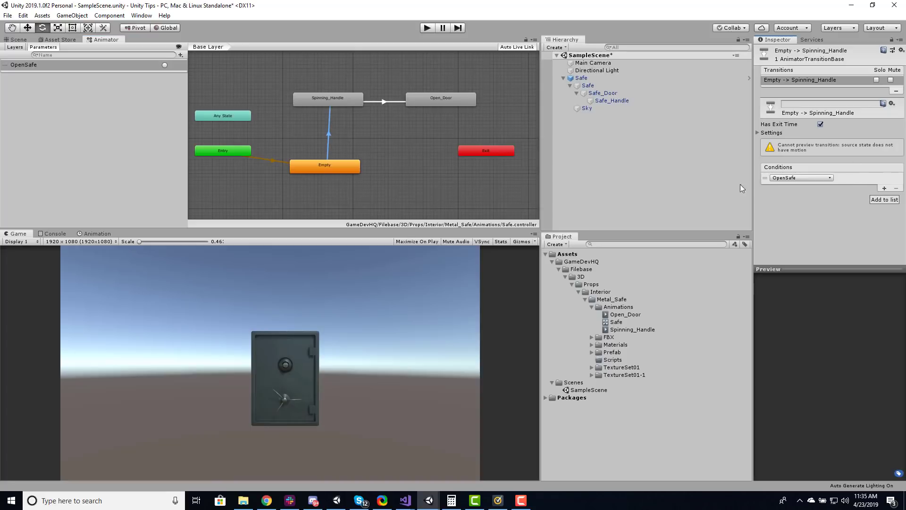
Test the safe in play mode by firing the OpenSafe trigger, and stop playing.
left_click(425, 28)
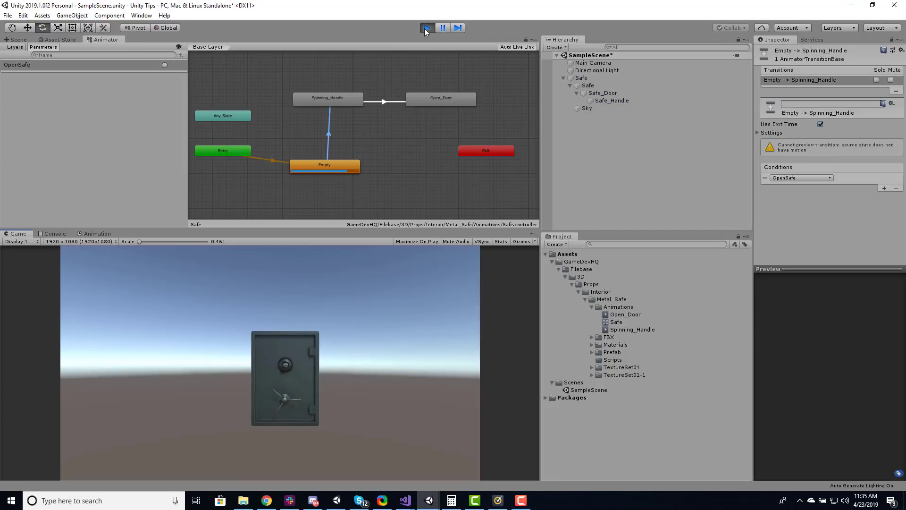
left_click(165, 65)
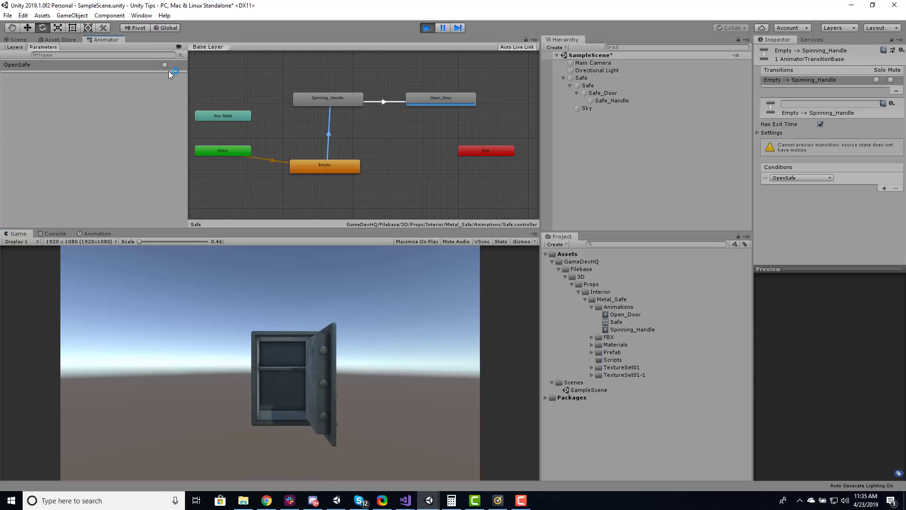
left_click(427, 28)
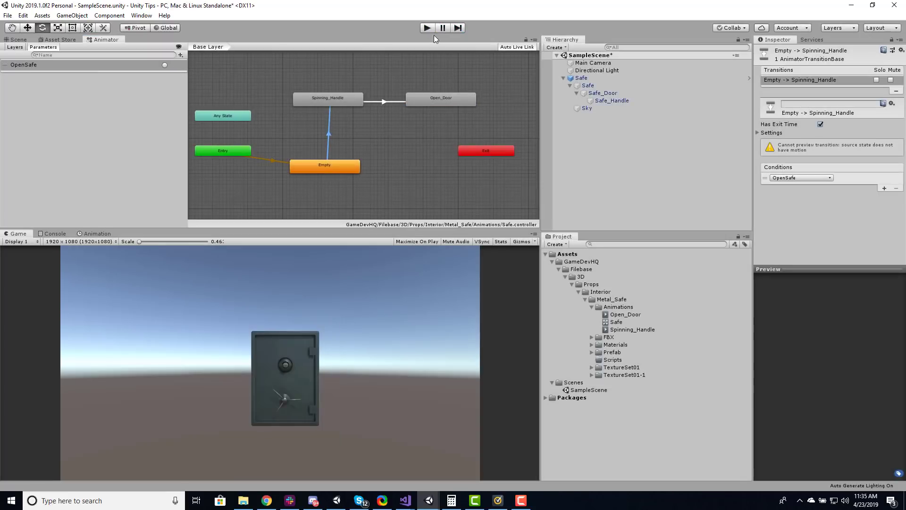
Create a C# script named Safe in Metal_Safe's Scripts folder and open it in Visual Studio.
left_click(591, 307)
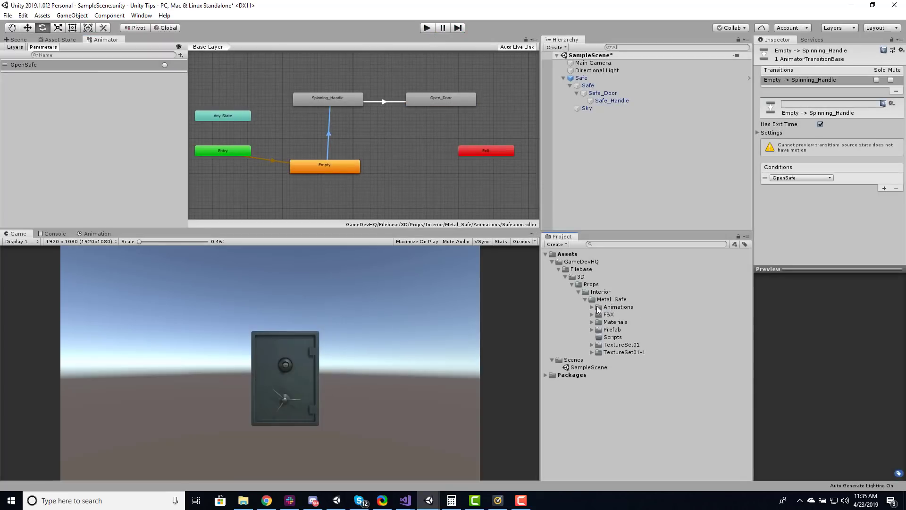
right_click(602, 339)
mouse_move(659, 116)
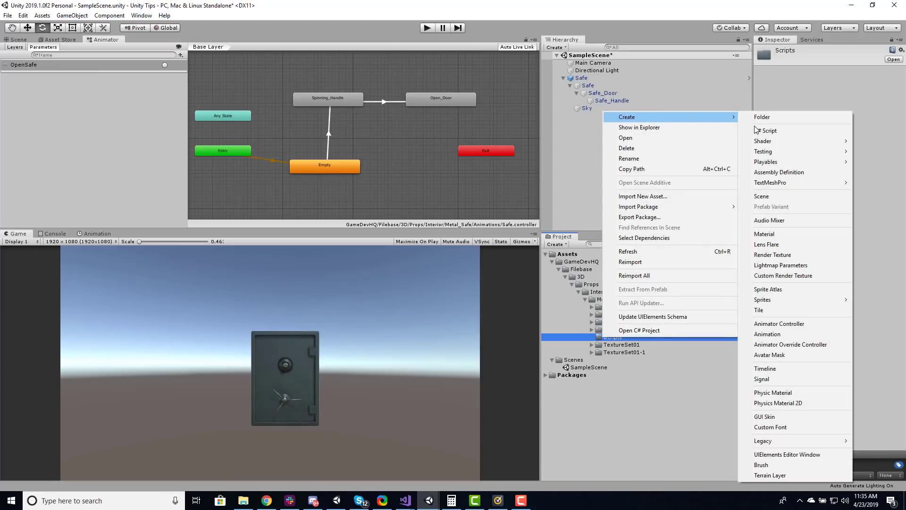
left_click(758, 130)
type("Safe")
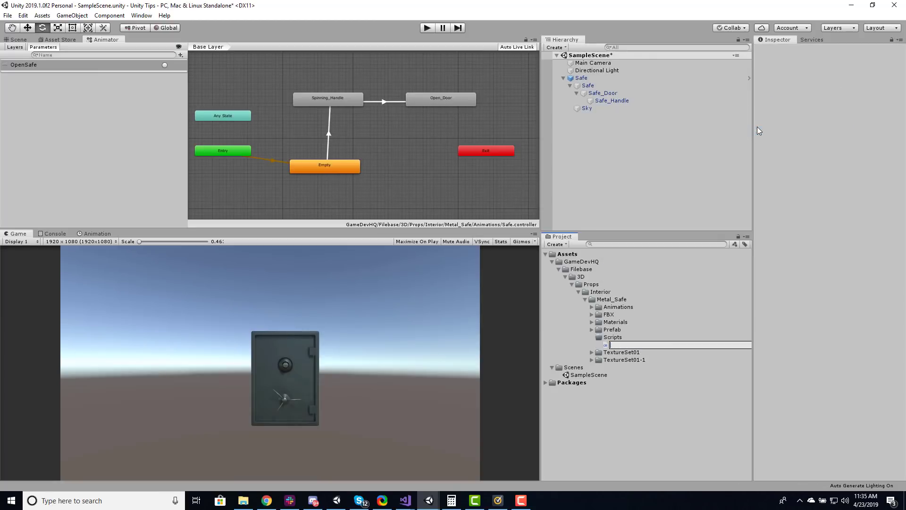
key("Return")
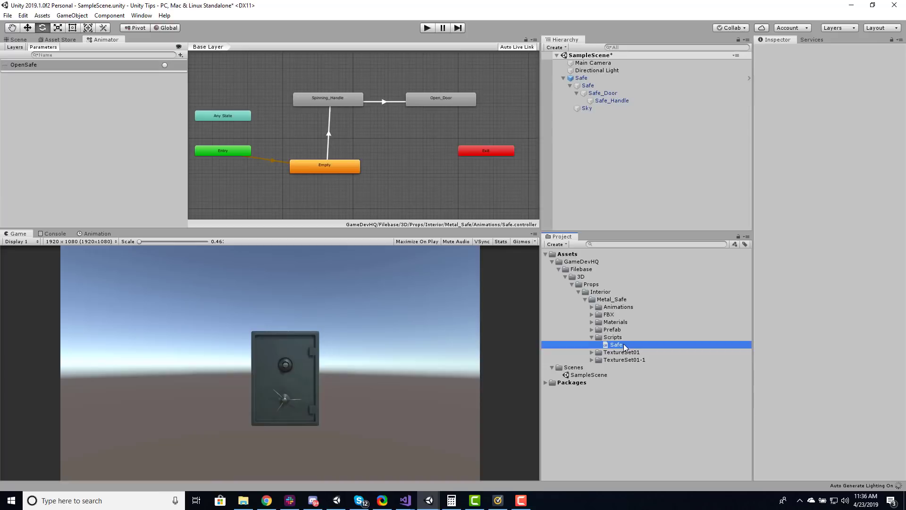
double_click(616, 344)
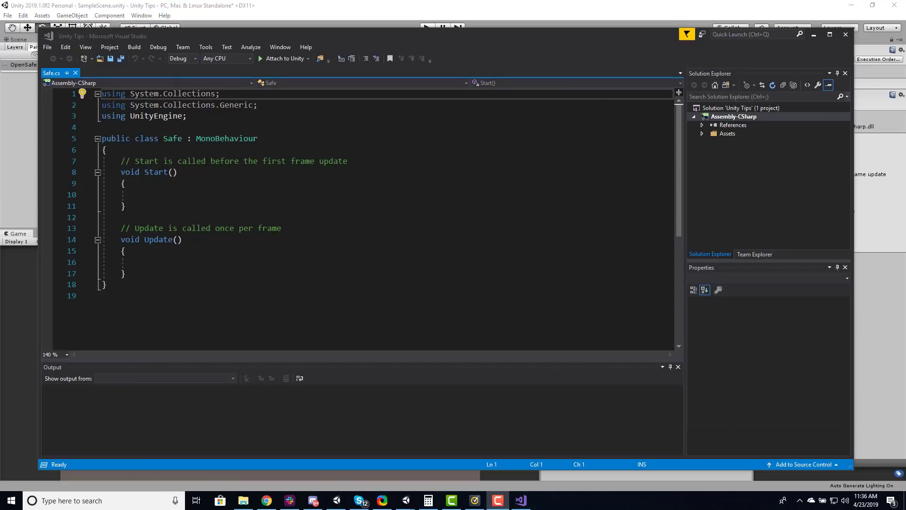
Add the comment "//reference to the animator component of the safe" at the start of the Safe class, with blank lines below it.
left_click(140, 151)
key("Return")
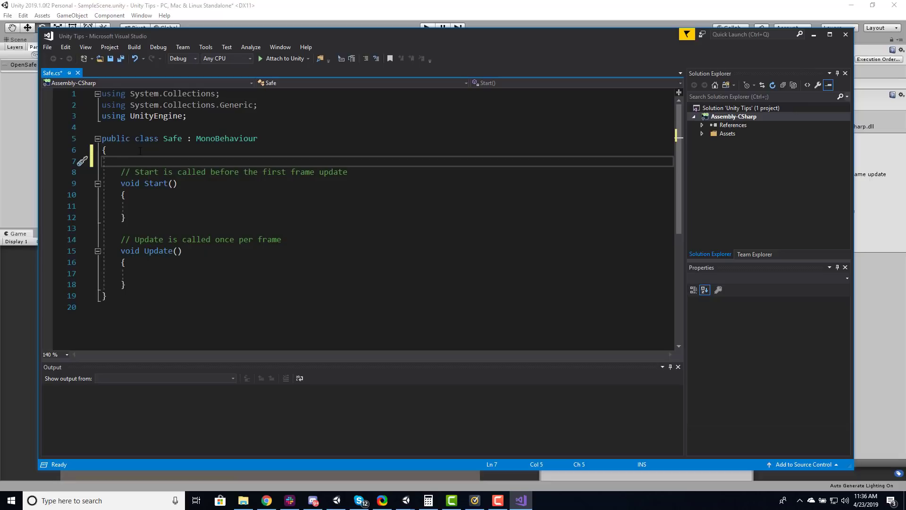
type("//reference to the ")
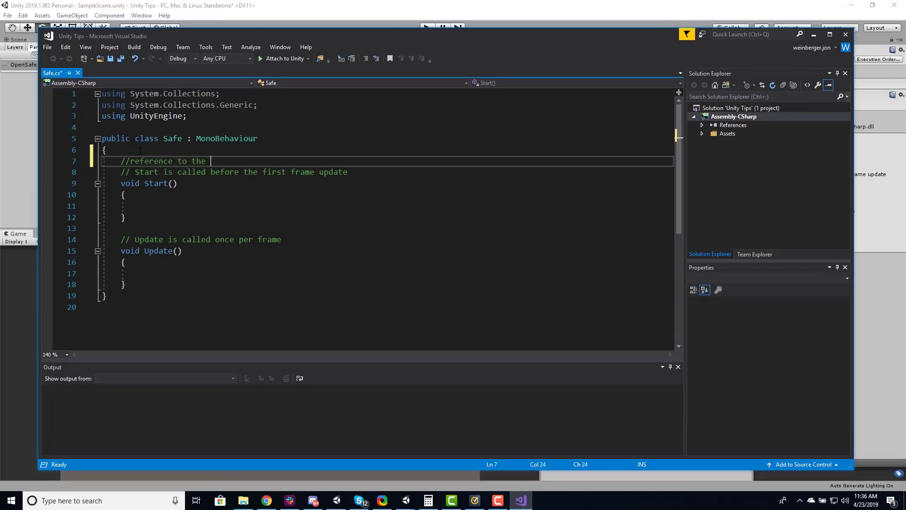
type("animator component of the same")
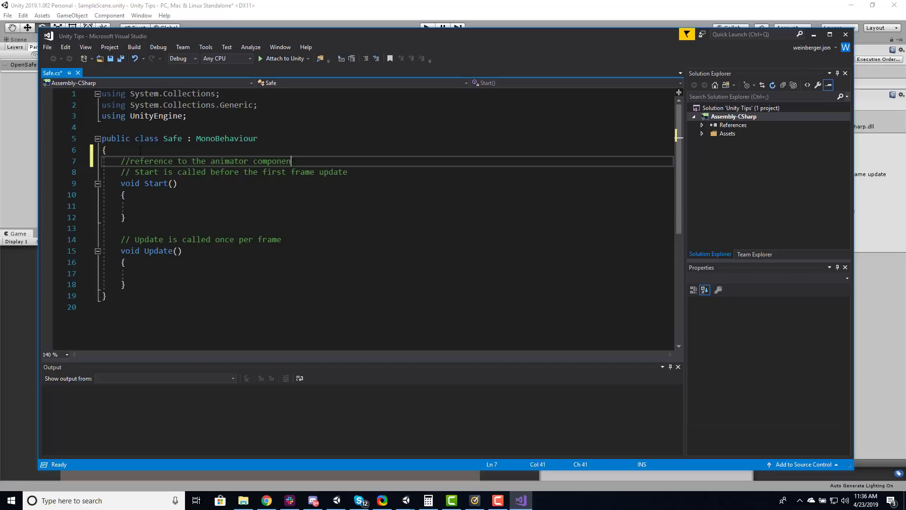
key("BackSpace")
key("BackSpace")
type("fe")
key("Return")
key("Return")
key("Up")
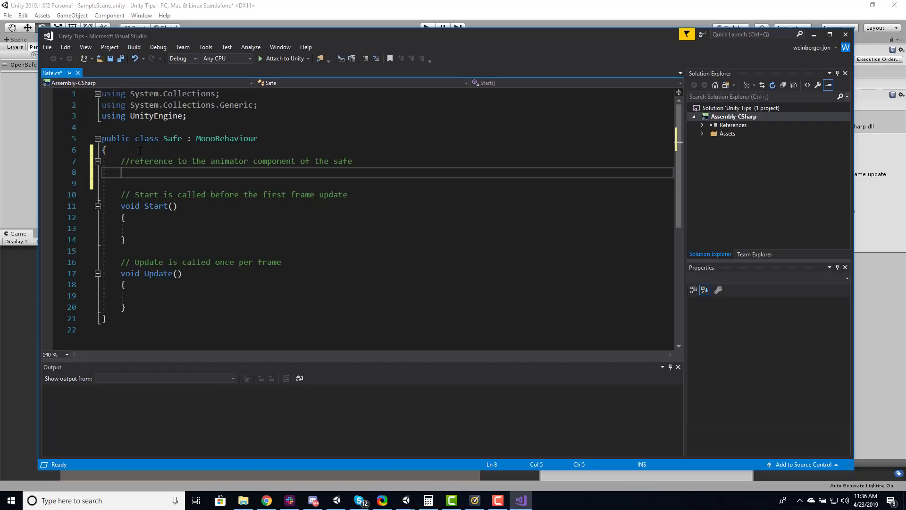
Add the comments "//if i hit the space key" and "//trigger the animation" inside the Update method.
left_click_drag(121, 161, 349, 161)
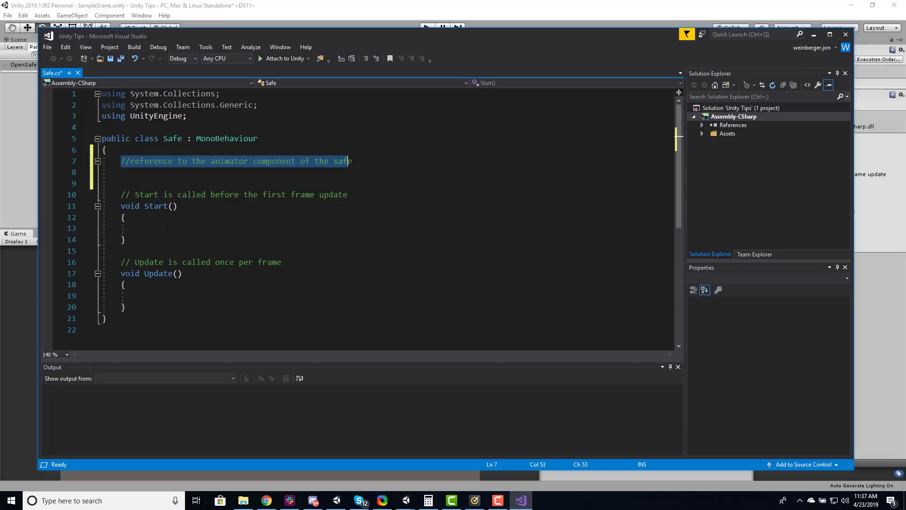
left_click(163, 298)
type("//")
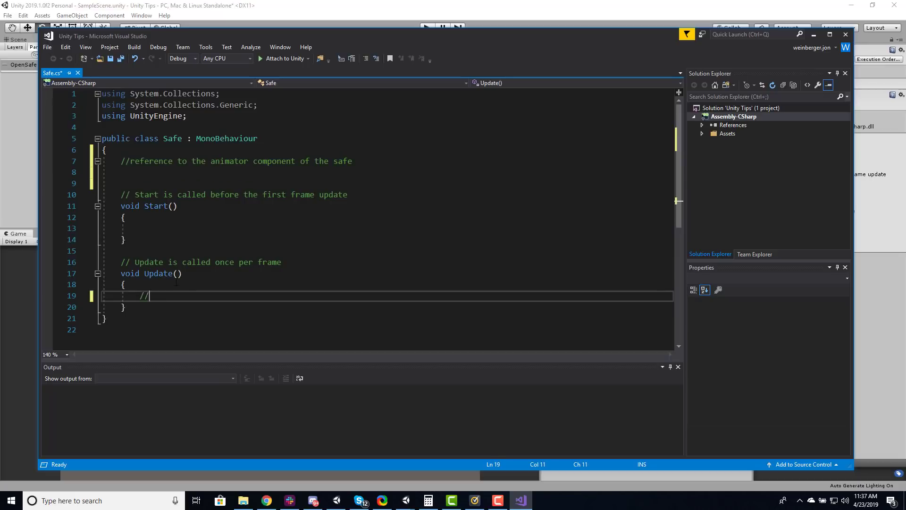
type("if i hit the space key")
key("Return")
type("//")
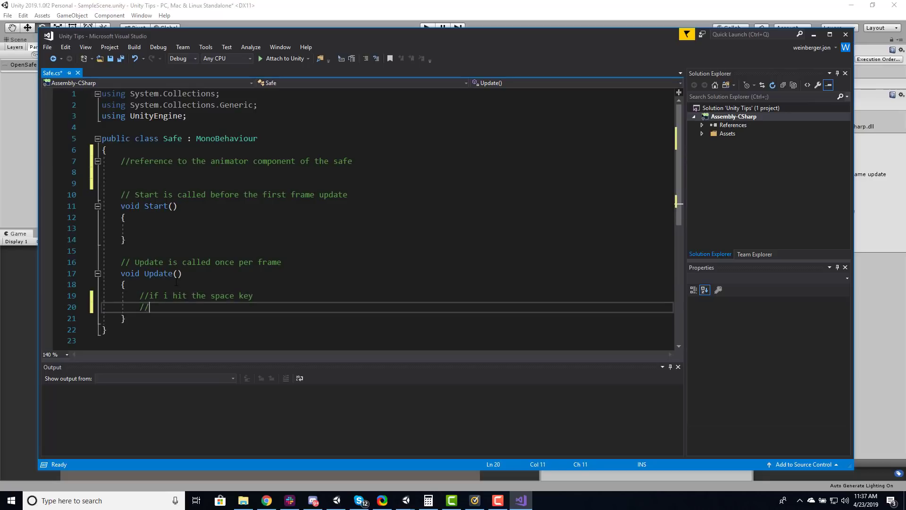
type("trigger the animation")
Switch to Unity, attach the Safe script to the child Safe object that holds the Animator, and return to Visual Studio.
left_click(8, 257)
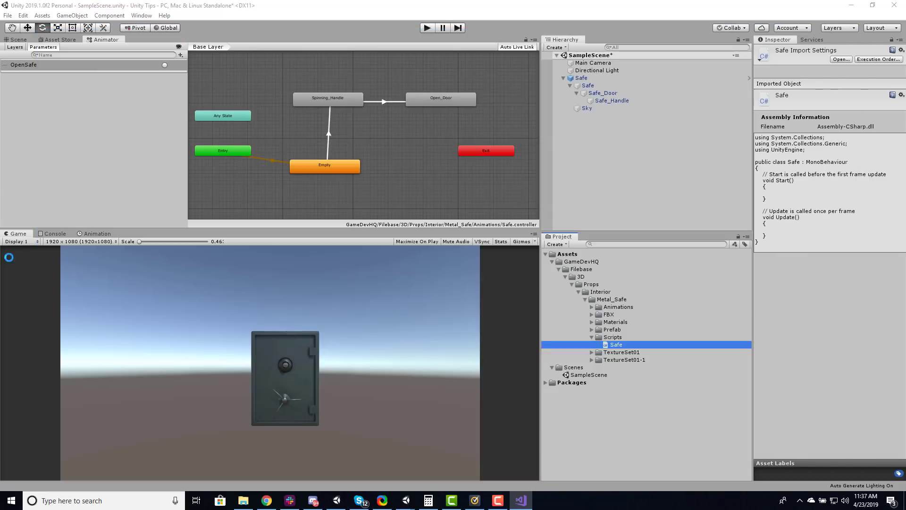
left_click(587, 86)
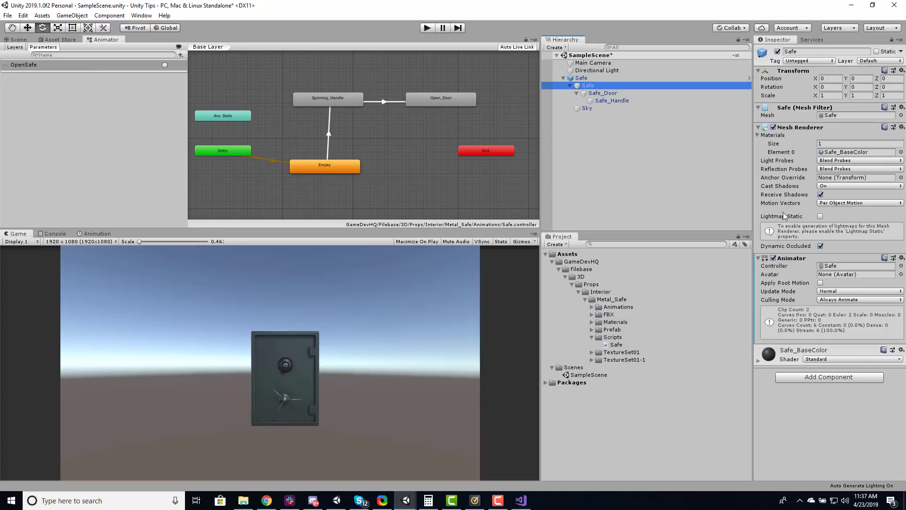
left_click(831, 266)
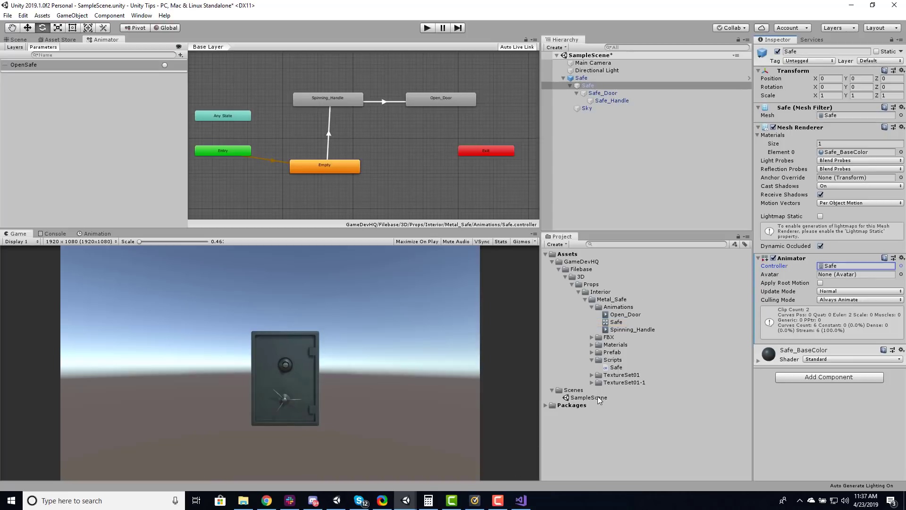
left_click_drag(615, 368, 790, 416)
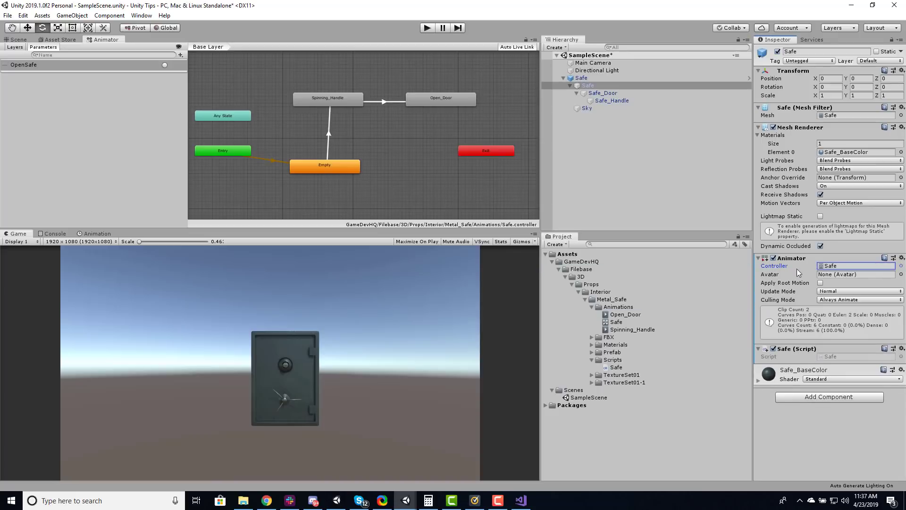
left_click(824, 357)
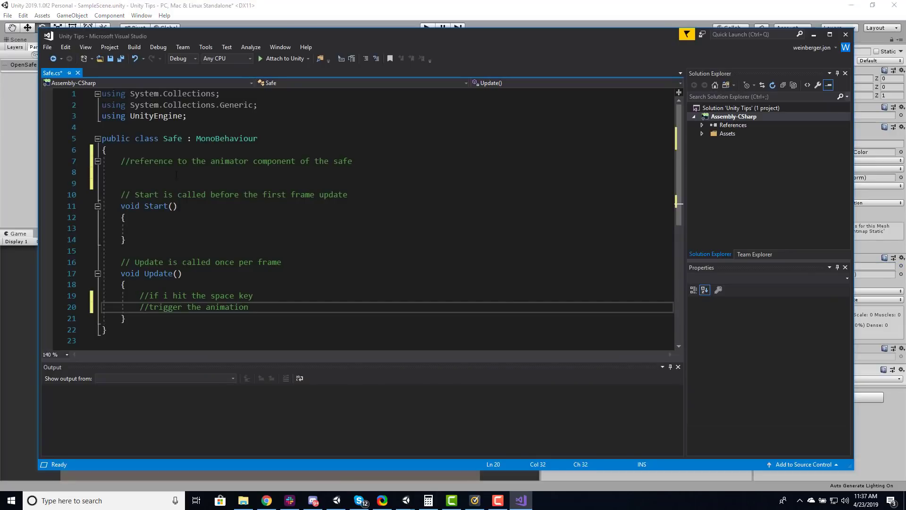
Declare "private Animator _anim;" under the animator reference comment and save the script.
left_click(170, 171)
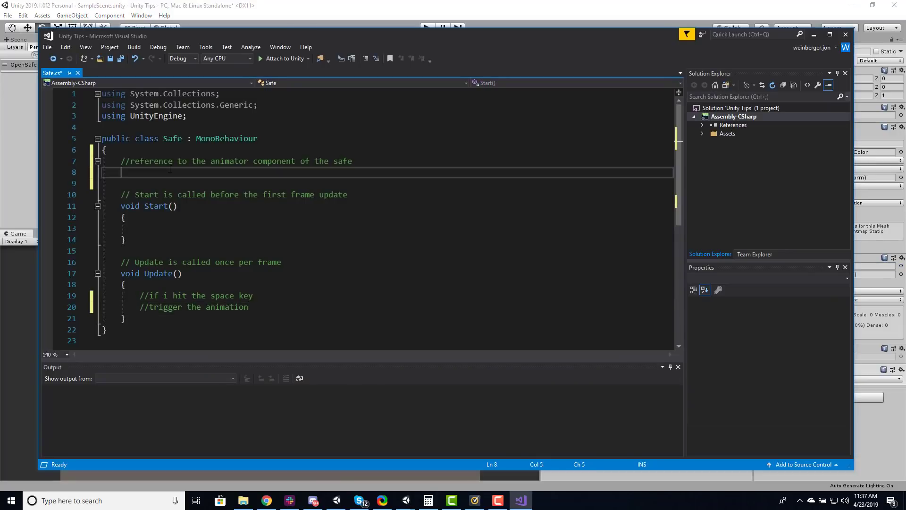
type("private animat")
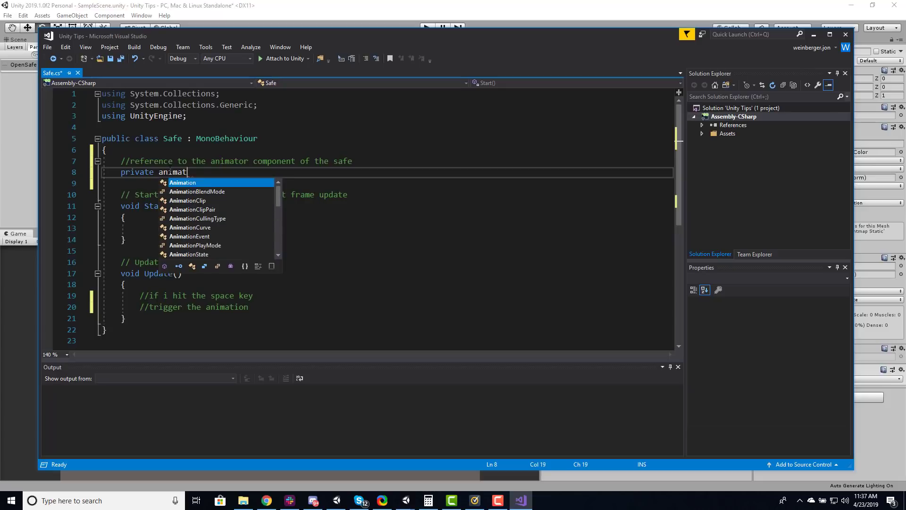
key("Tab")
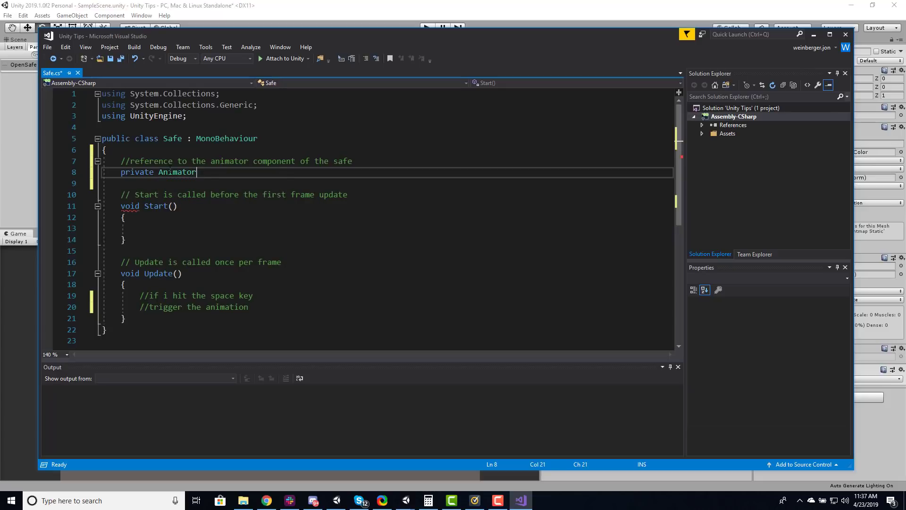
double_click(170, 171)
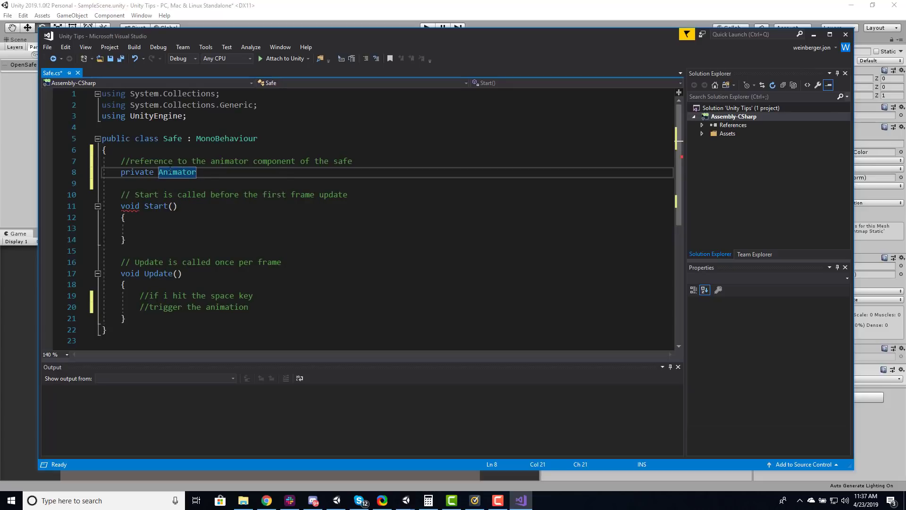
type("_+")
type("_anim;")
key("ctrl+s")
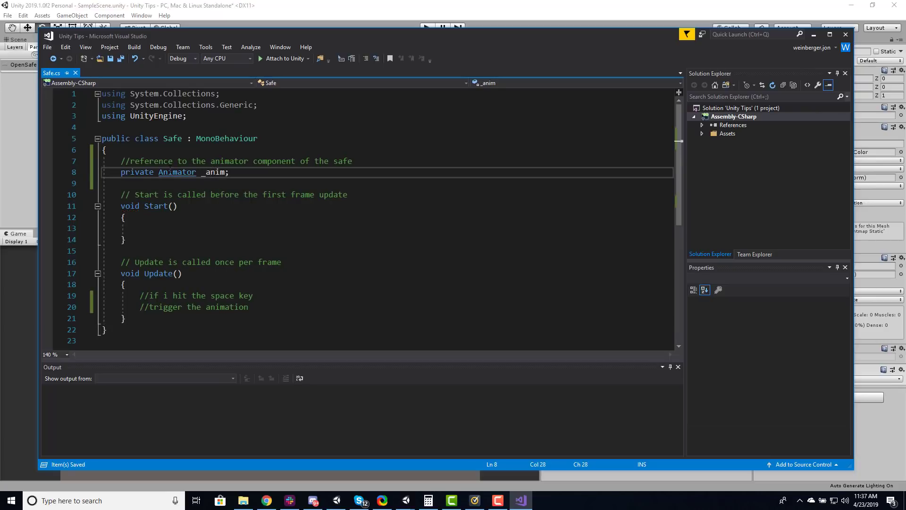
Add a [SerializeField] attribute on its own line above the _anim declaration and save the script.
key("Down")
key("Down")
key("Down")
key("Up")
key("Up")
key("Up")
key("Left")
key("Home")
key("Return")
key("Up")
type("[serial")
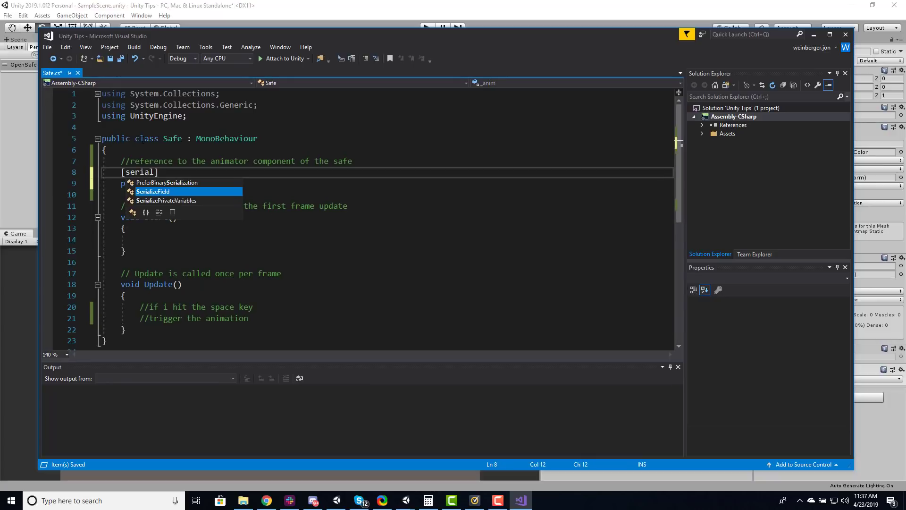
key("Tab")
key("ctrl+s")
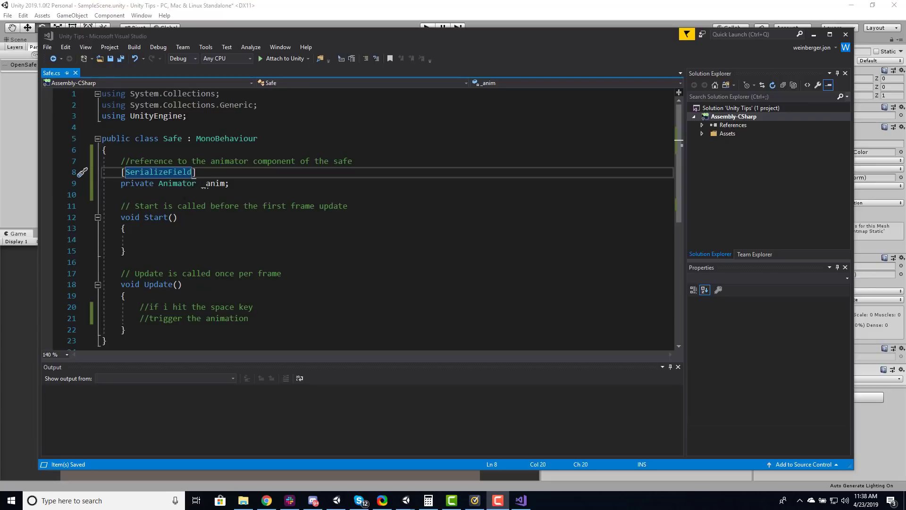
Switch to Unity and assign the child Safe object's Animator to the Safe script's Anim field.
left_click(179, 174)
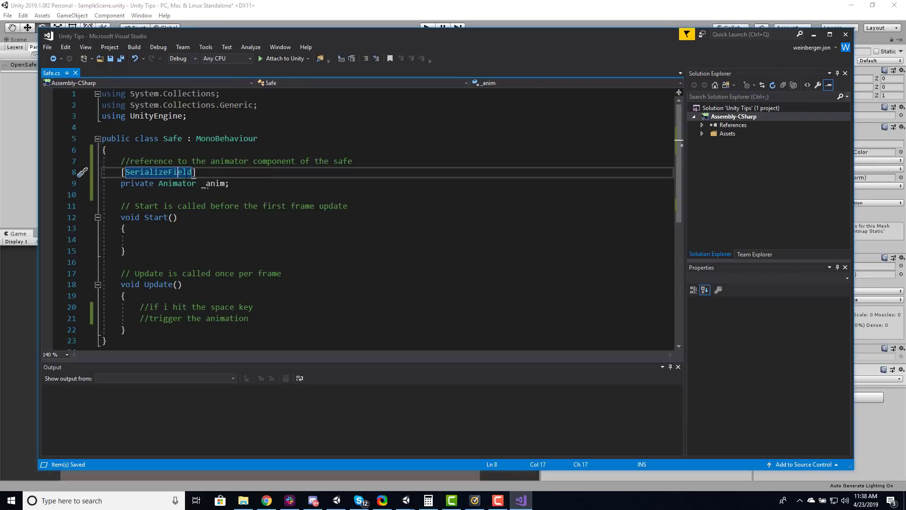
left_click(22, 306)
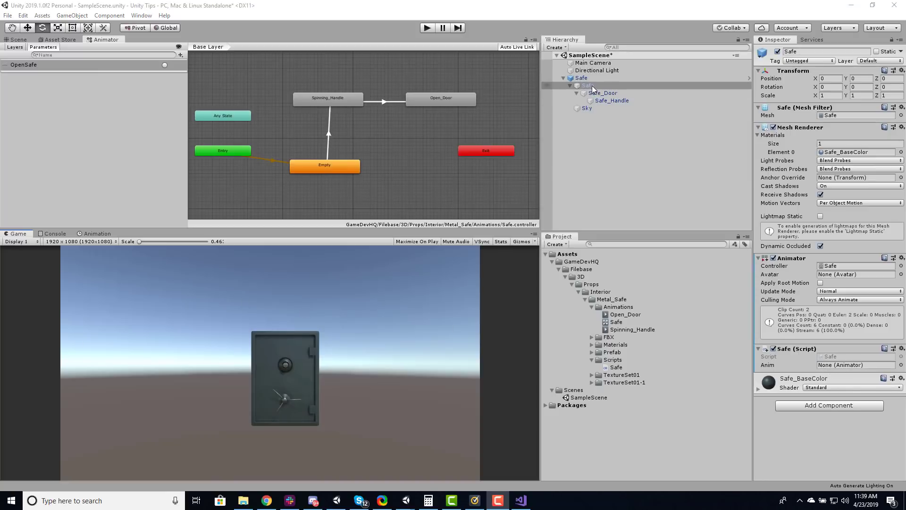
left_click_drag(592, 86, 834, 365)
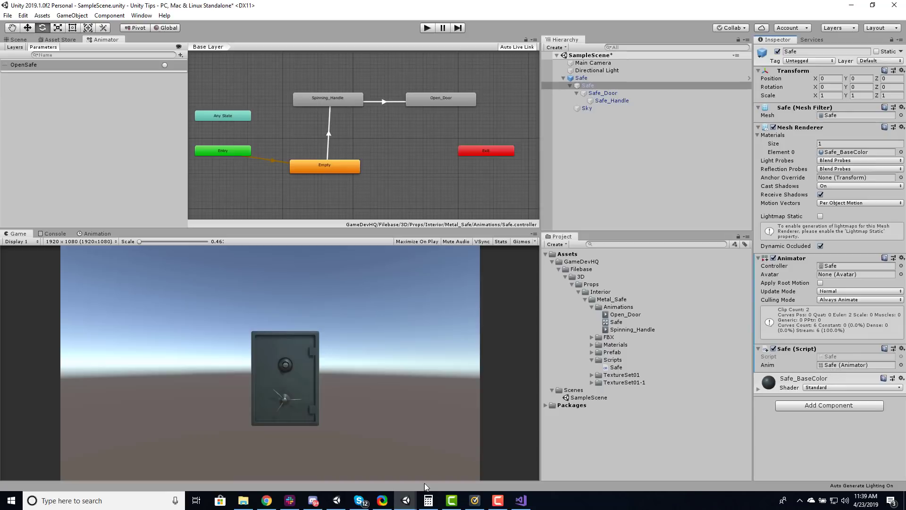
Return to Visual Studio, add "_anim = GetComponent<Animator>();" inside the Start method and save the script.
left_click(521, 500)
left_click(162, 241)
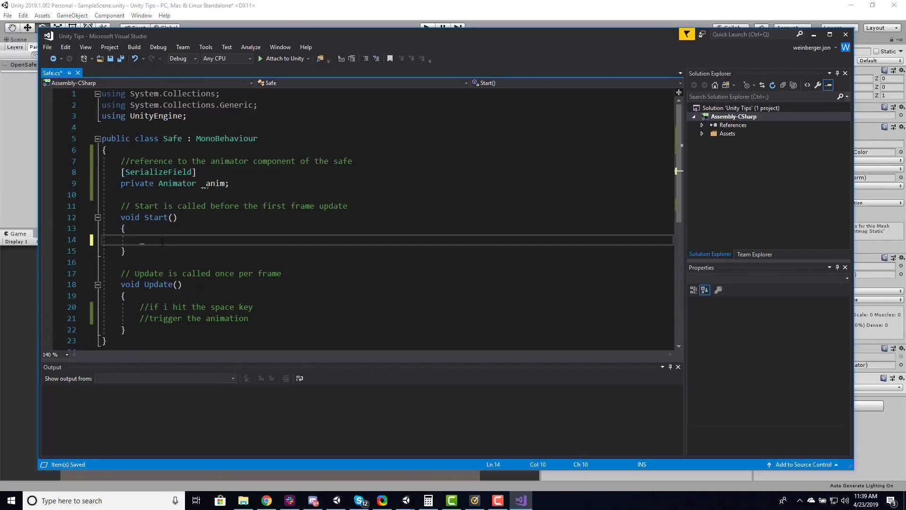
type("_anim = getcomponent")
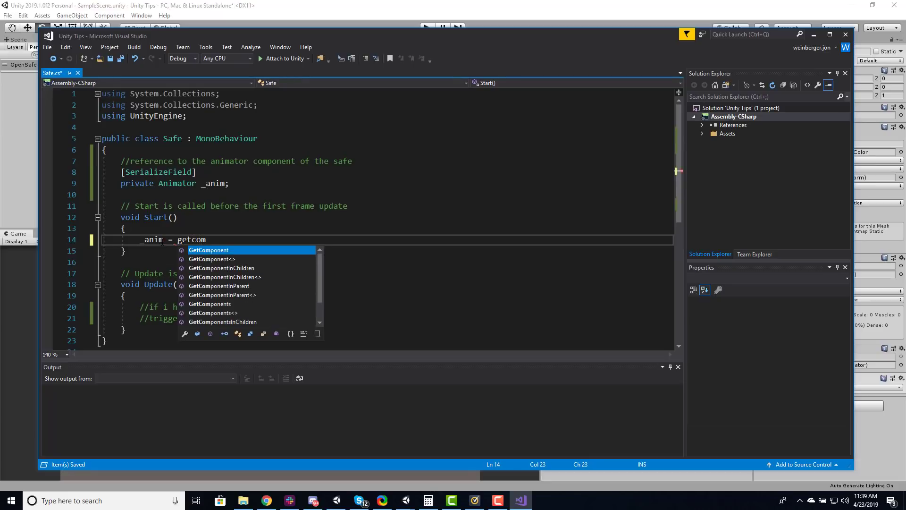
key("Tab")
type("<")
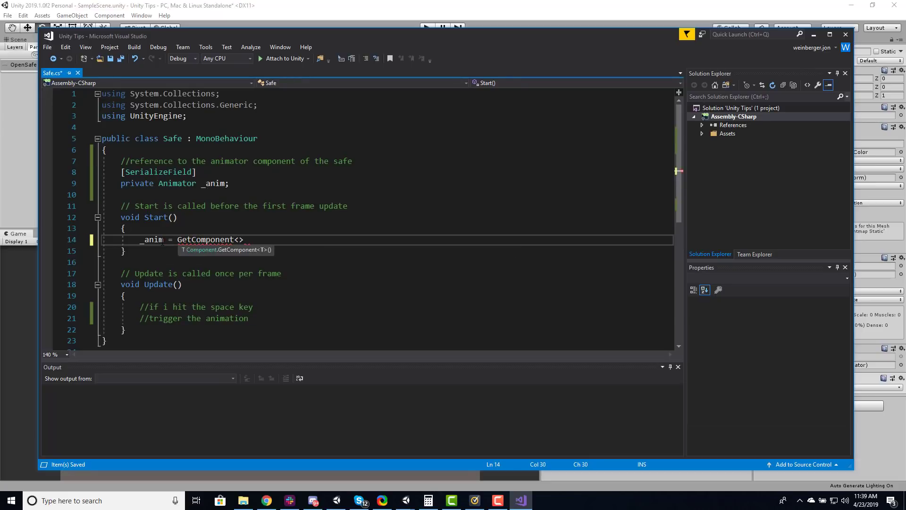
type("Animator>")
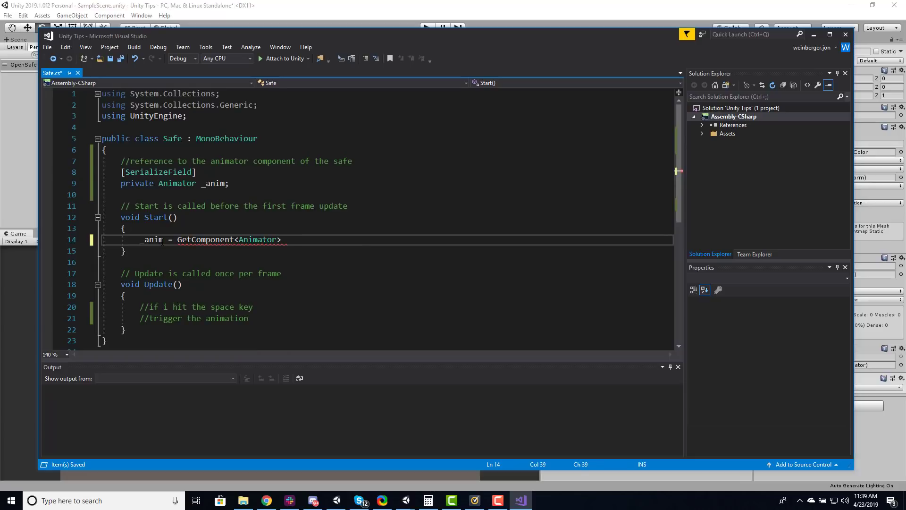
type("();")
key("ctrl+s")
double_click(206, 240)
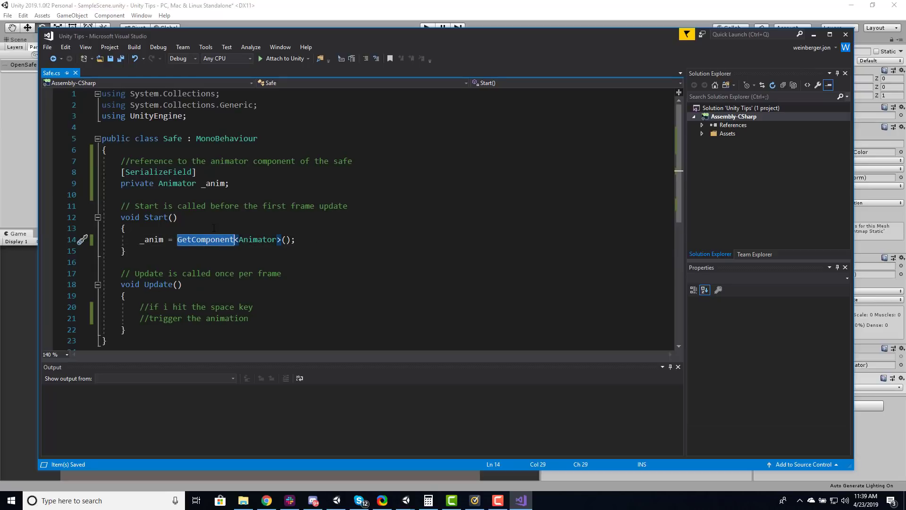
left_click(226, 183)
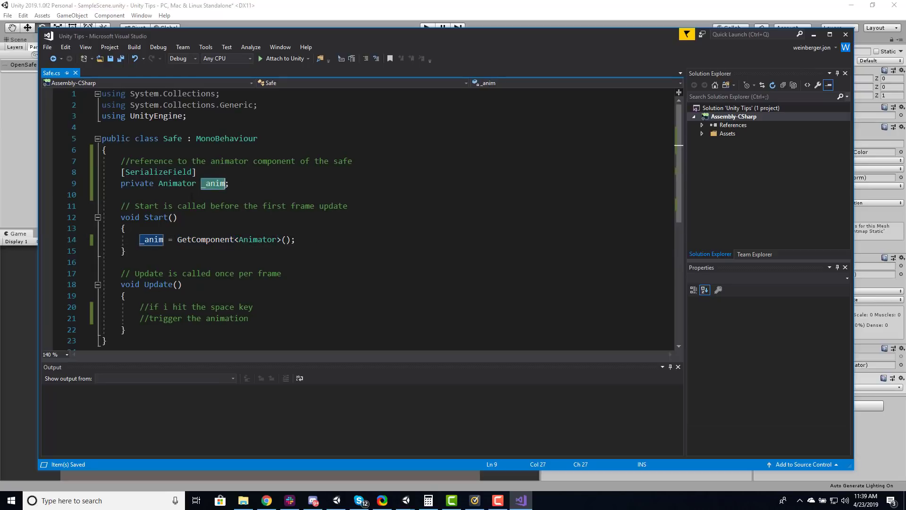
Add an if statement with an empty condition and a braced body below the comments in the Update method.
left_click(260, 307)
left_click(263, 320)
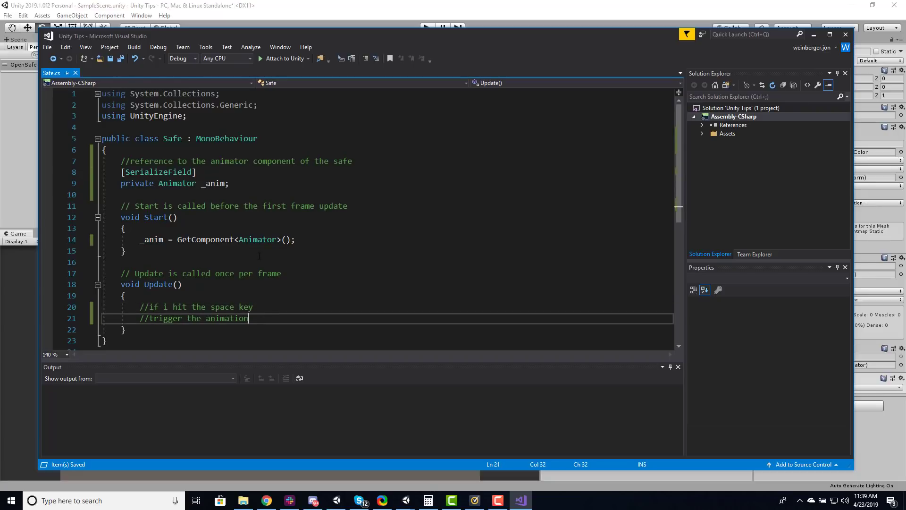
key("Return")
type("if ()")
key("Return")
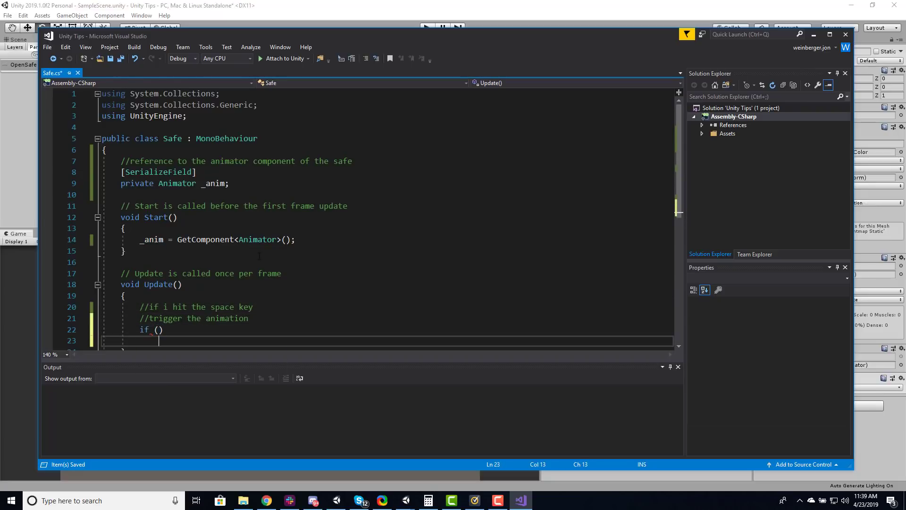
type("{")
key("Return")
key("Up")
key("Up")
Fill in the if condition in Update with "Input.GetKeyDown(KeyCode.Space)".
type("if (Inpu")
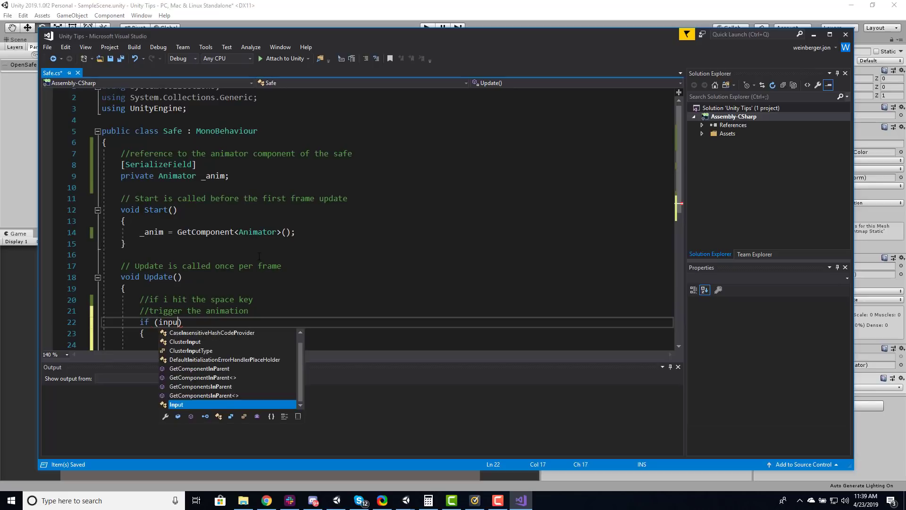
type("t.getkeyd")
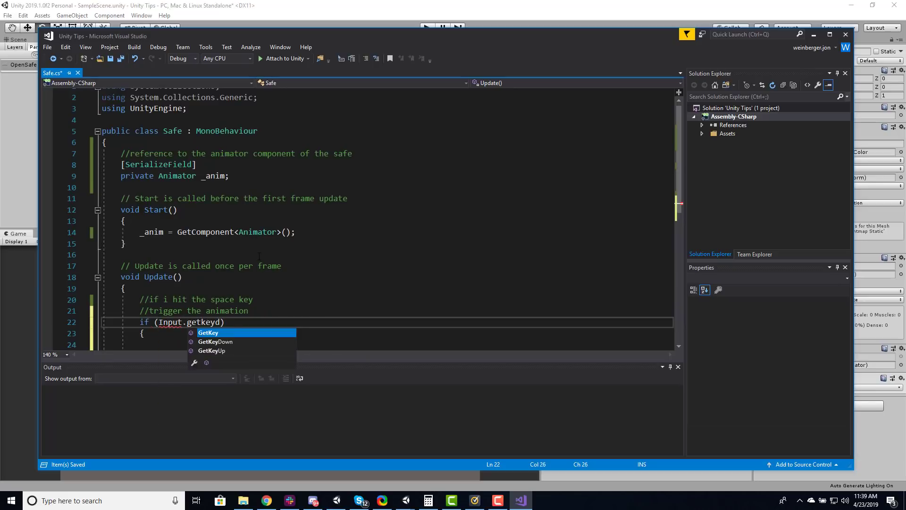
key("Down")
key("Tab")
type("(KeyCode.")
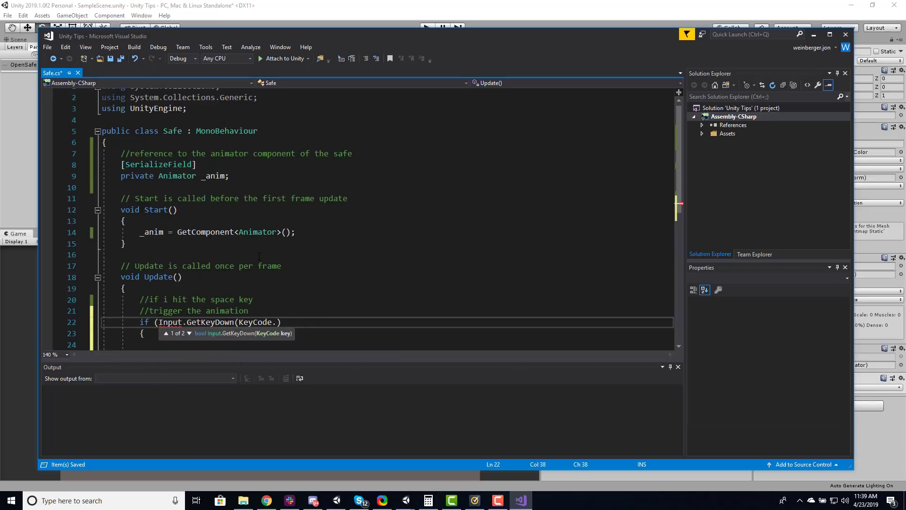
type("Space)")
scroll(194, 204, "down", 2)
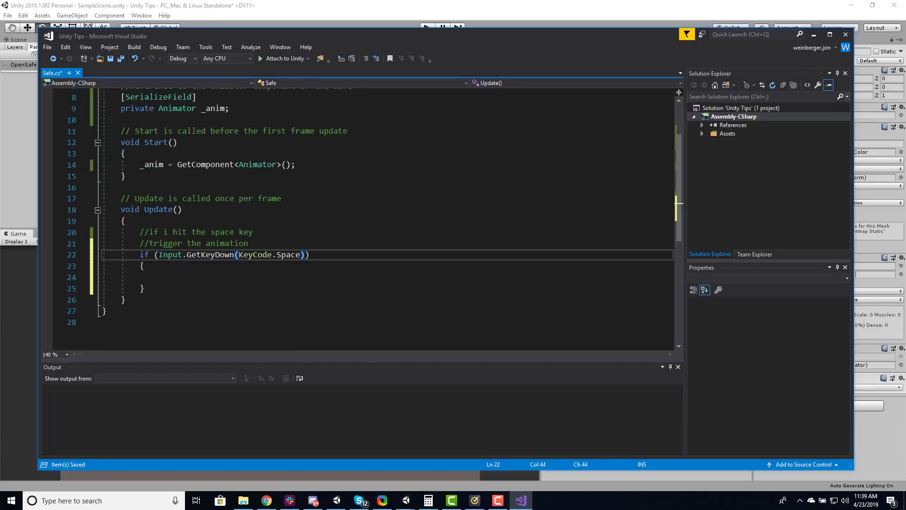
Begin an "_anim.SetTrigger()" call inside the if block, leaving its argument empty.
left_click(171, 276)
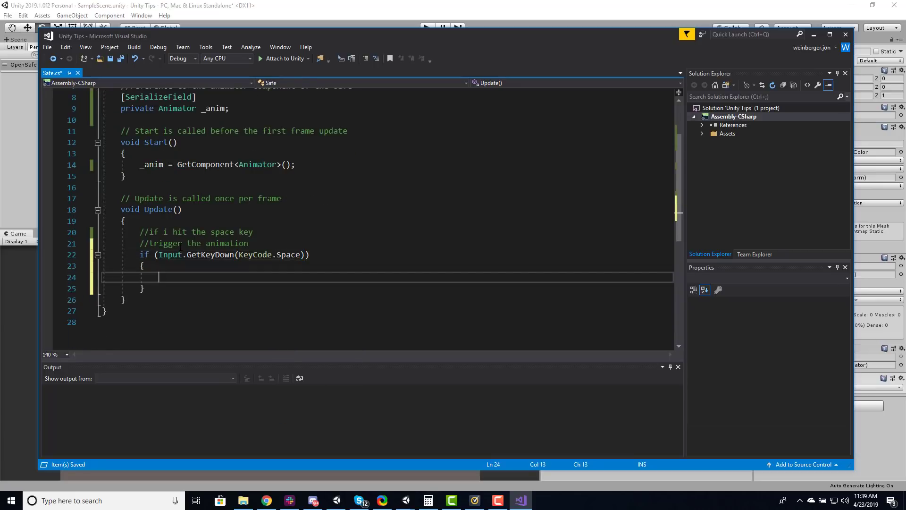
type("_anim")
key("Escape")
type(".SetTrigger")
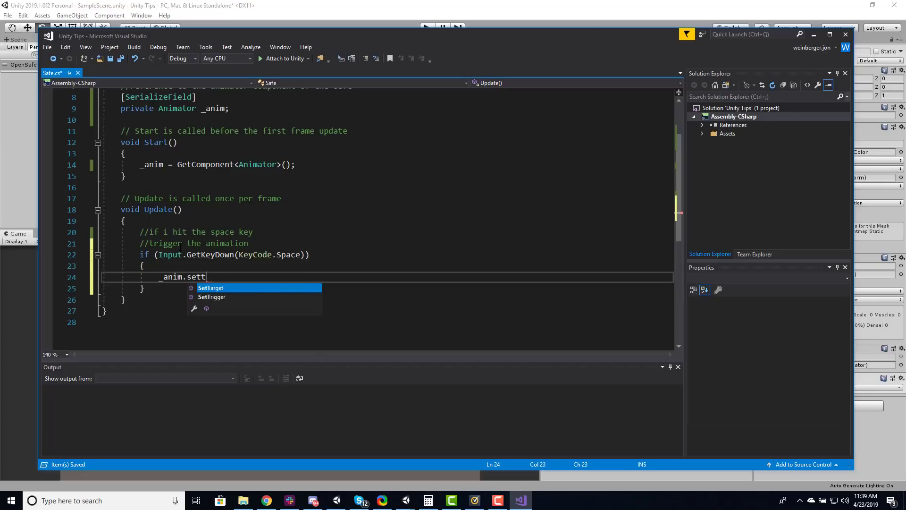
type("(")
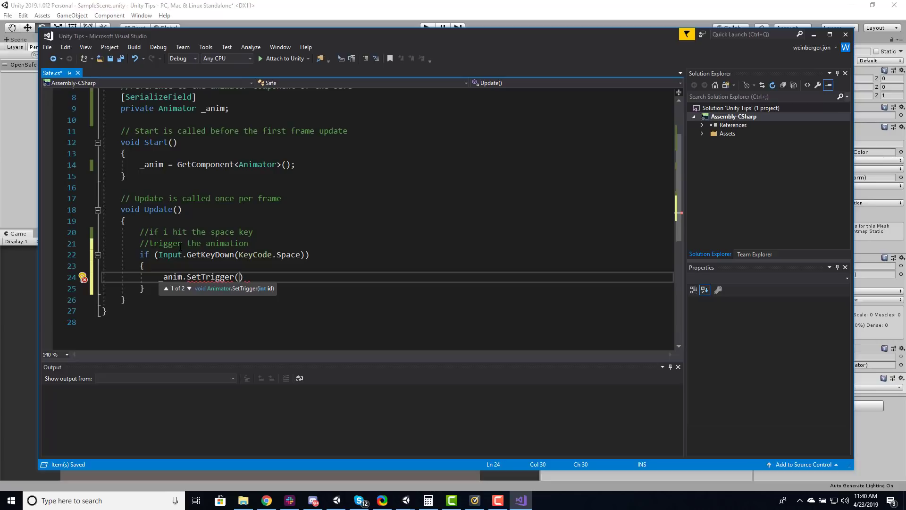
key("Down")
Check the trigger parameter's name in Unity's Animator, pass "OpenSafe" to the SetTrigger call in Visual Studio and save the script.
left_click(19, 105)
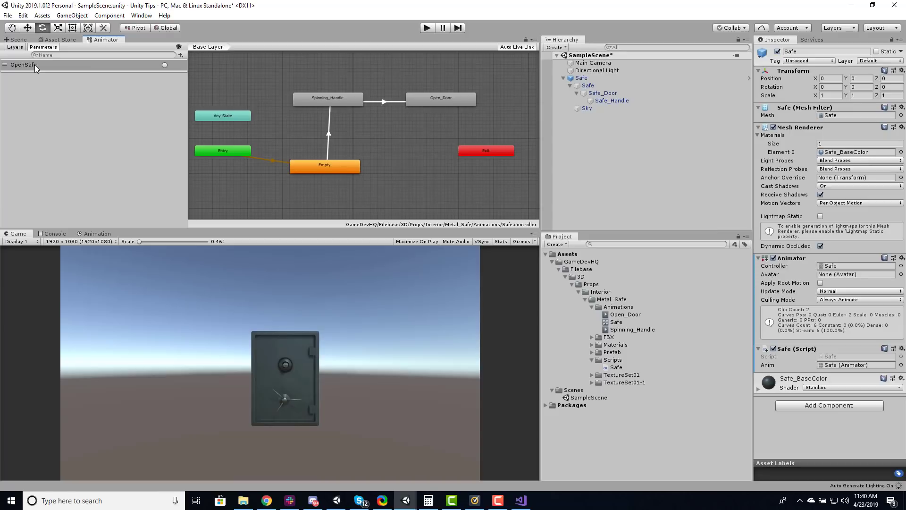
left_click(35, 64)
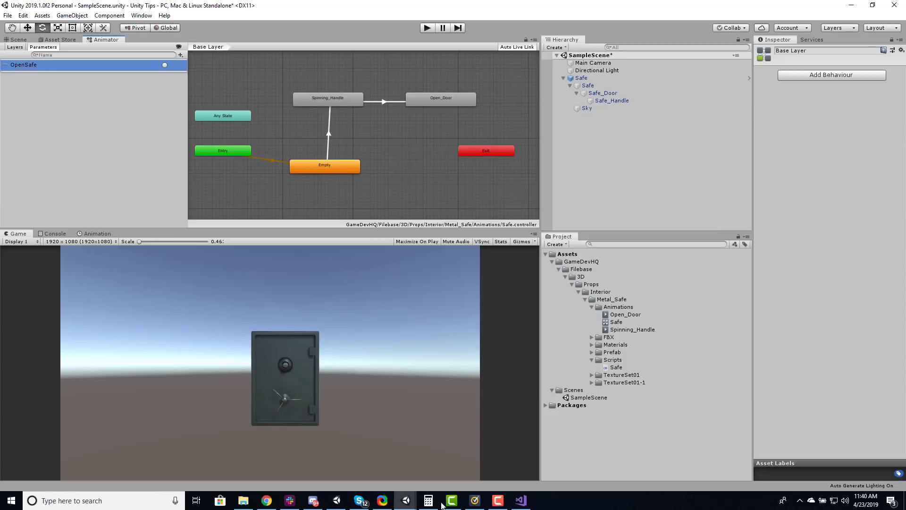
left_click(521, 500)
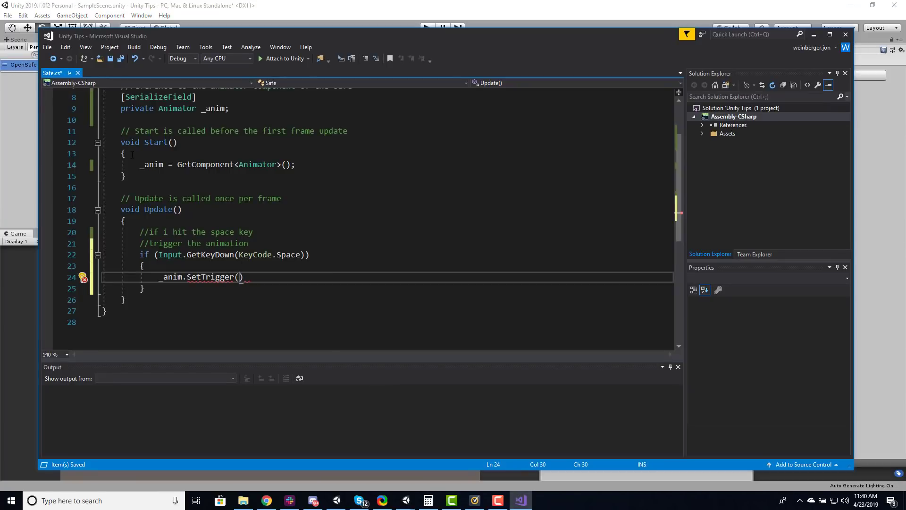
type("\"OpenSafe\");")
key("ctrl+s")
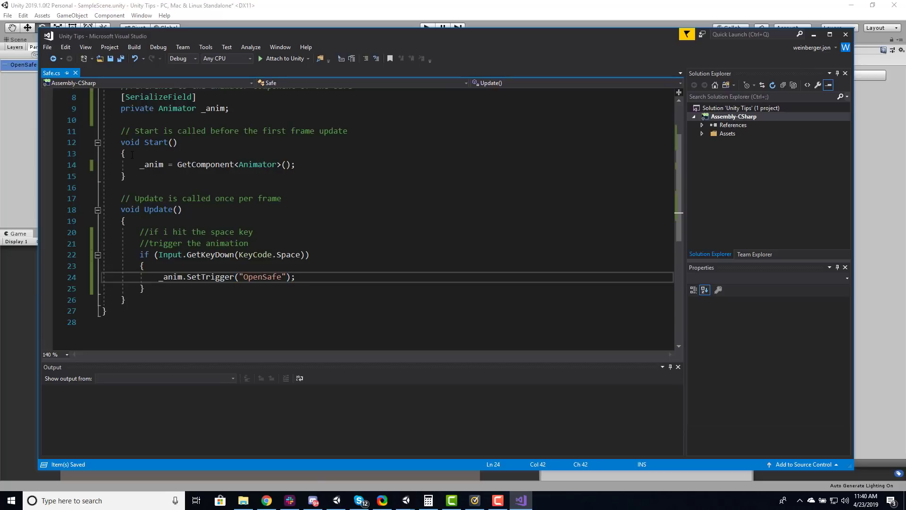
Switch to Unity, test the space-triggered safe opening in Play mode, and stop playback.
left_click(32, 276)
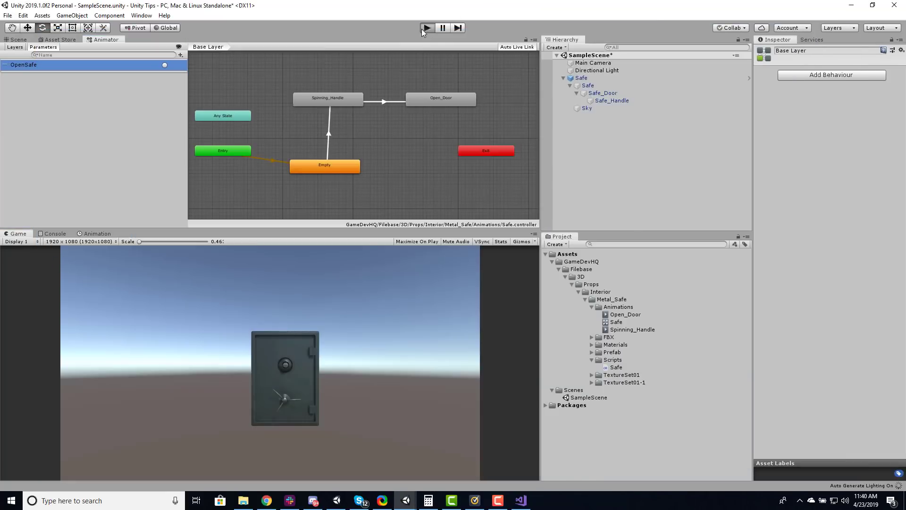
left_click(423, 29)
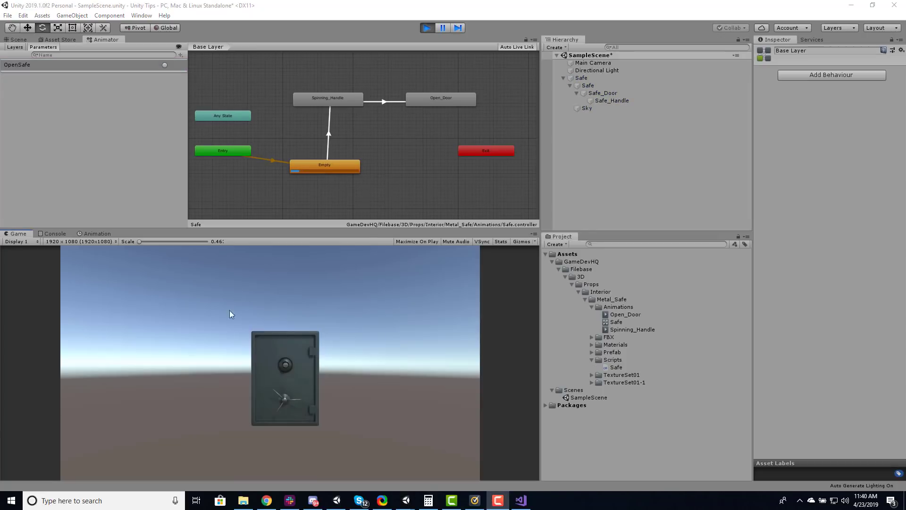
left_click(448, 372)
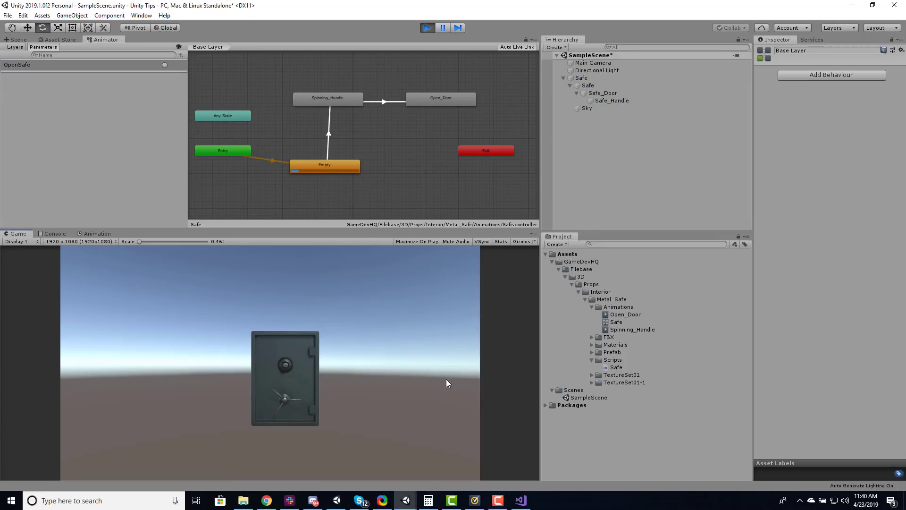
key("space")
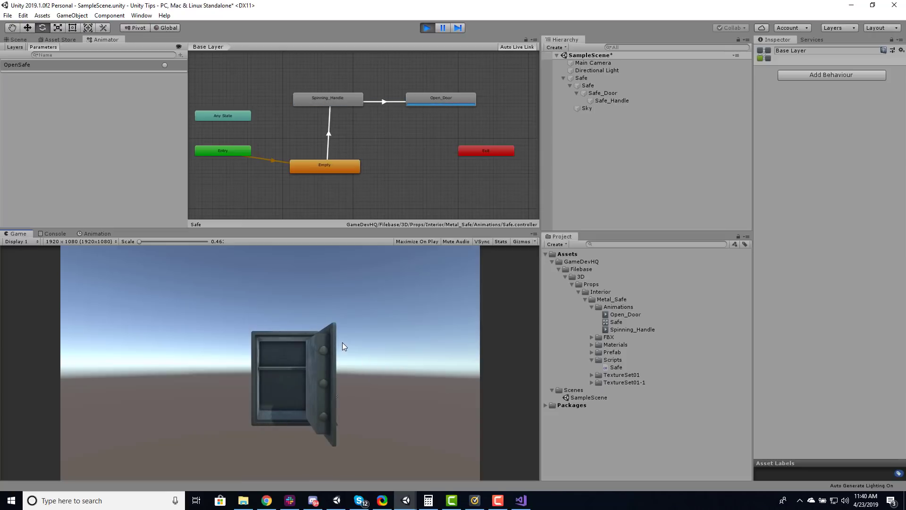
left_click(426, 28)
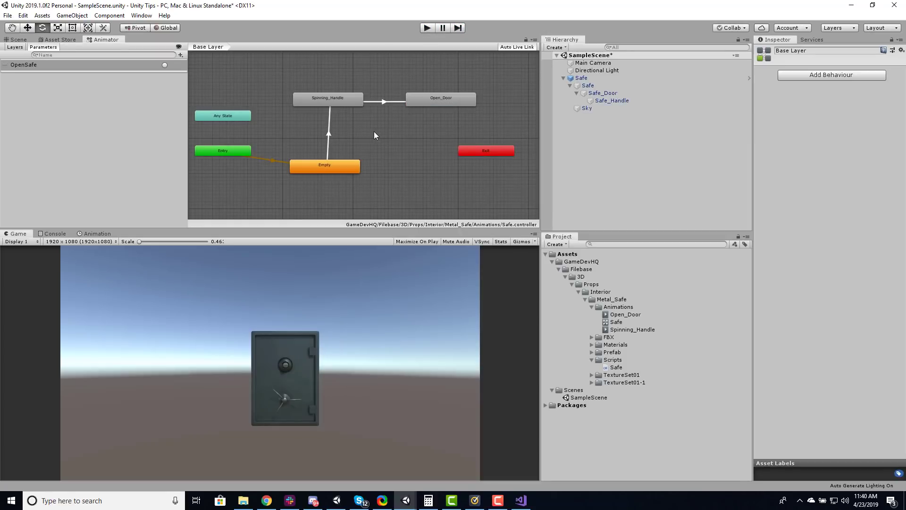
Disable Has Exit Time on the transition from Empty to Spinning_Handle and retest the safe trigger in Play mode.
left_click(330, 135)
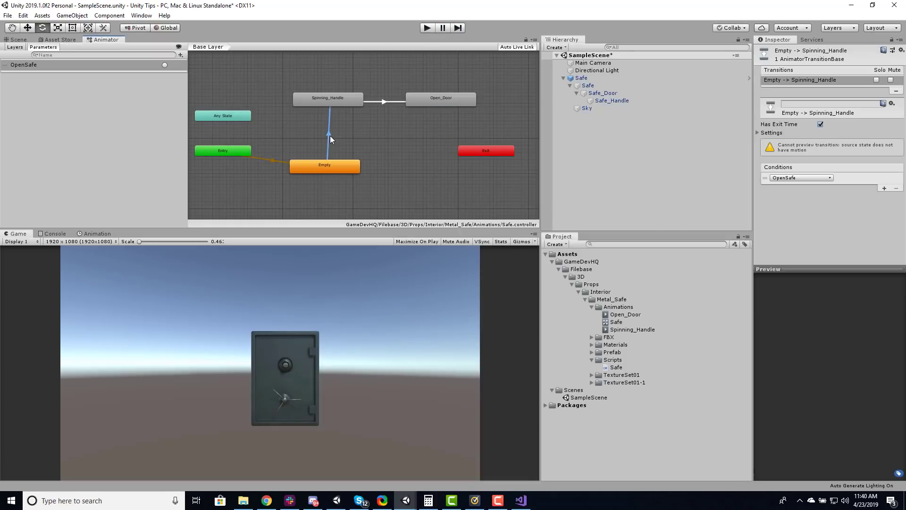
left_click(820, 125)
left_click(431, 29)
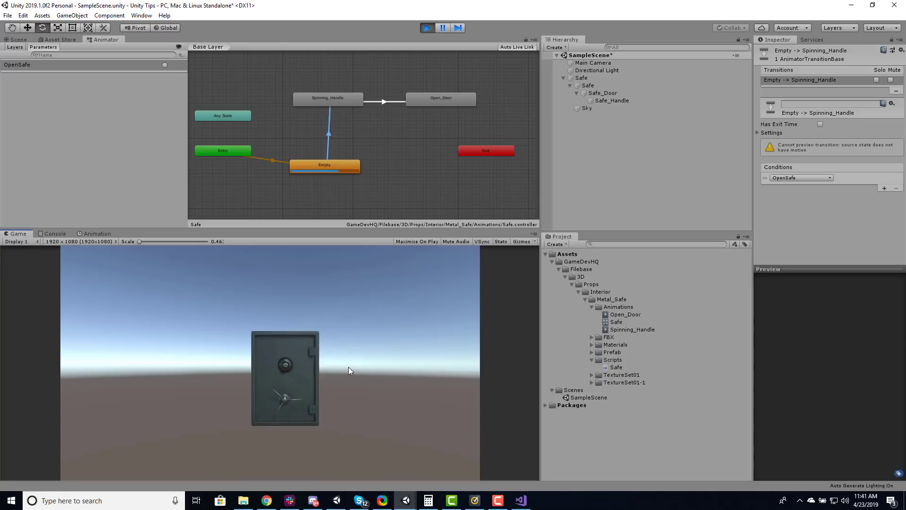
key("space")
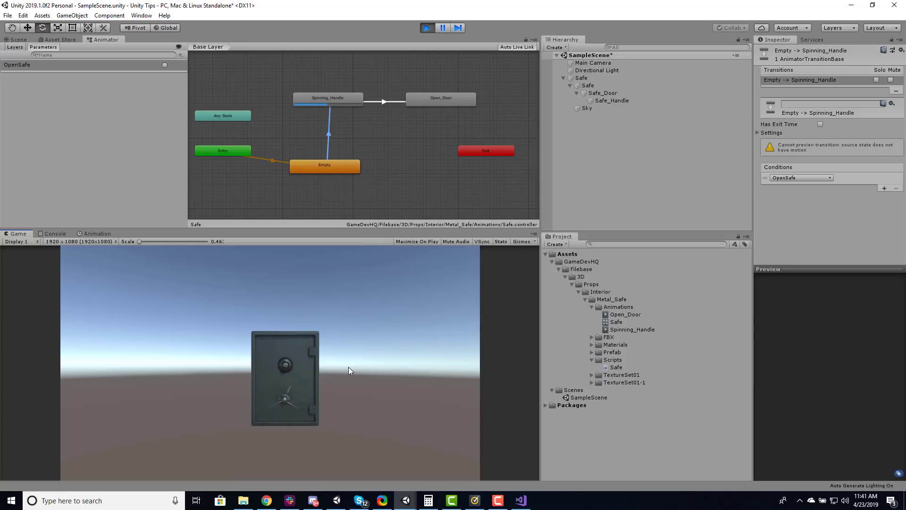